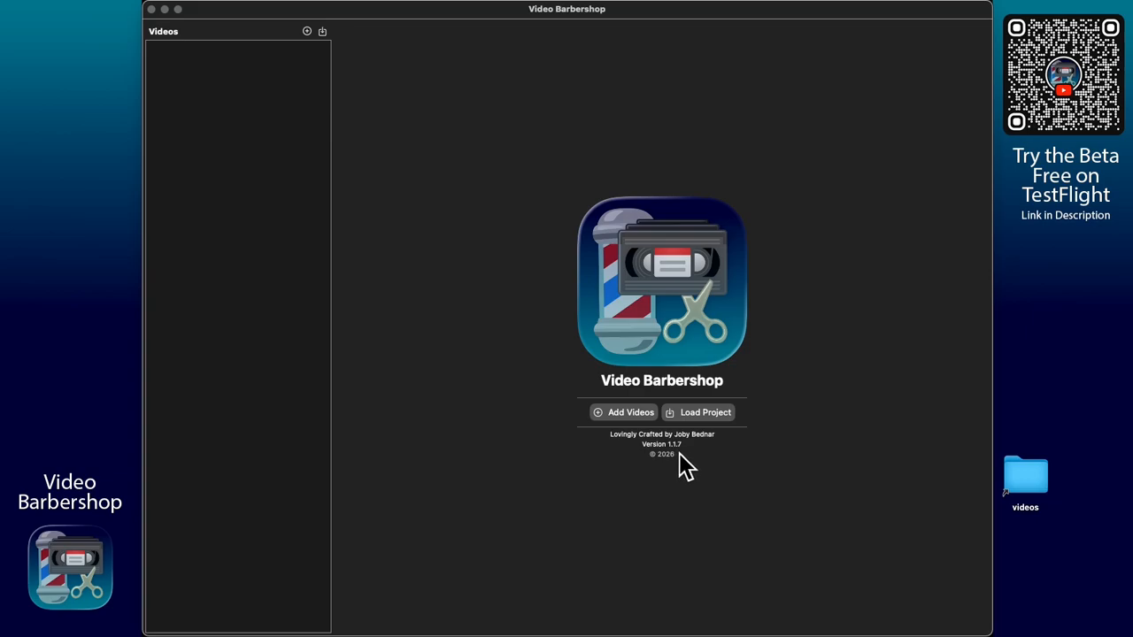
Start an audio-to-video conversion and choose TheCityofExGirlfriends.m4a from the videos folder as the audio file.
click(285, 294)
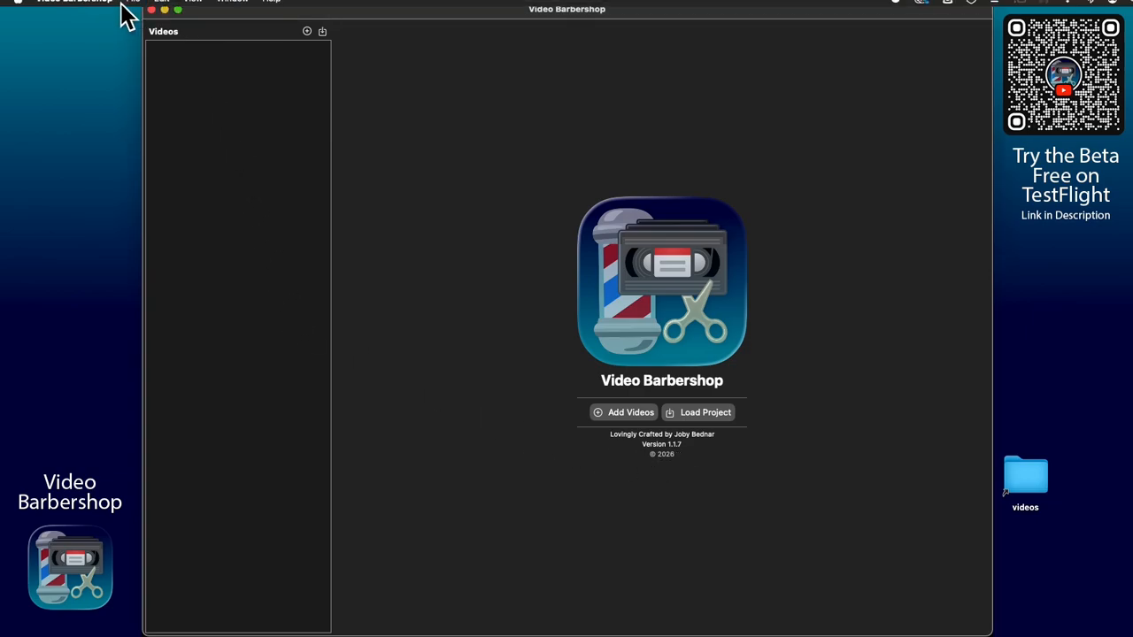
mouse_move(128, 9)
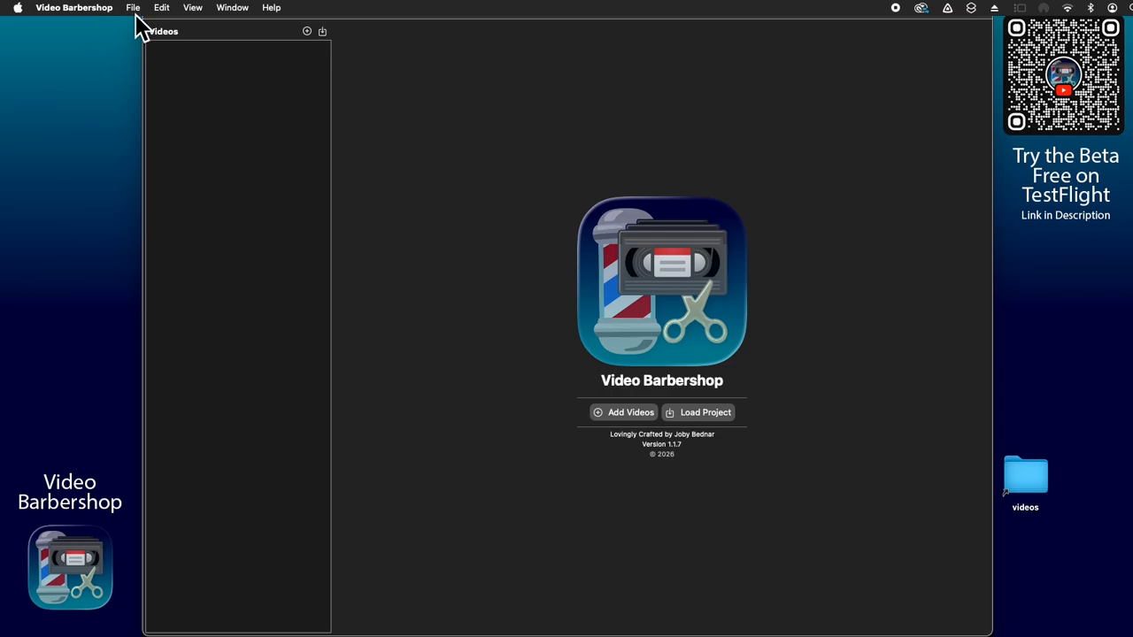
click(133, 9)
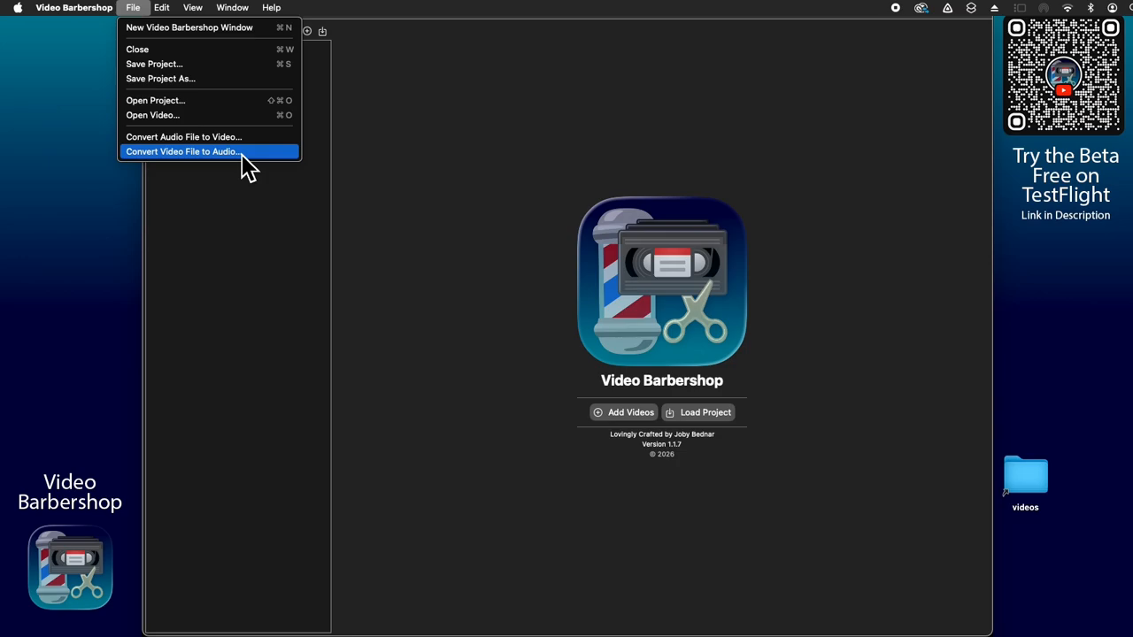
click(231, 159)
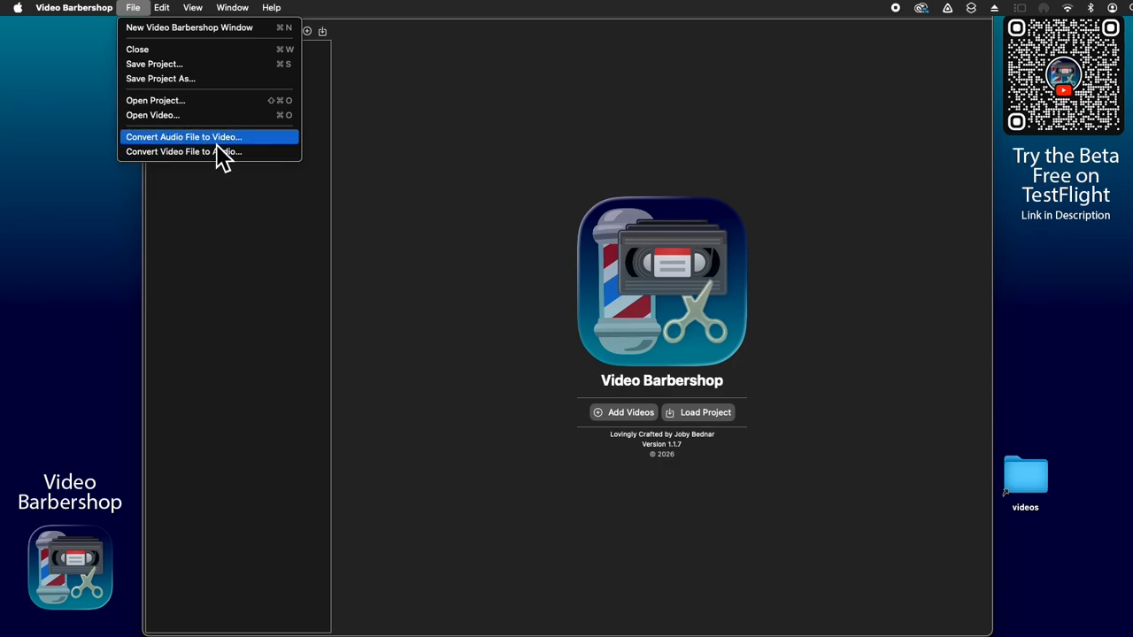
click(218, 143)
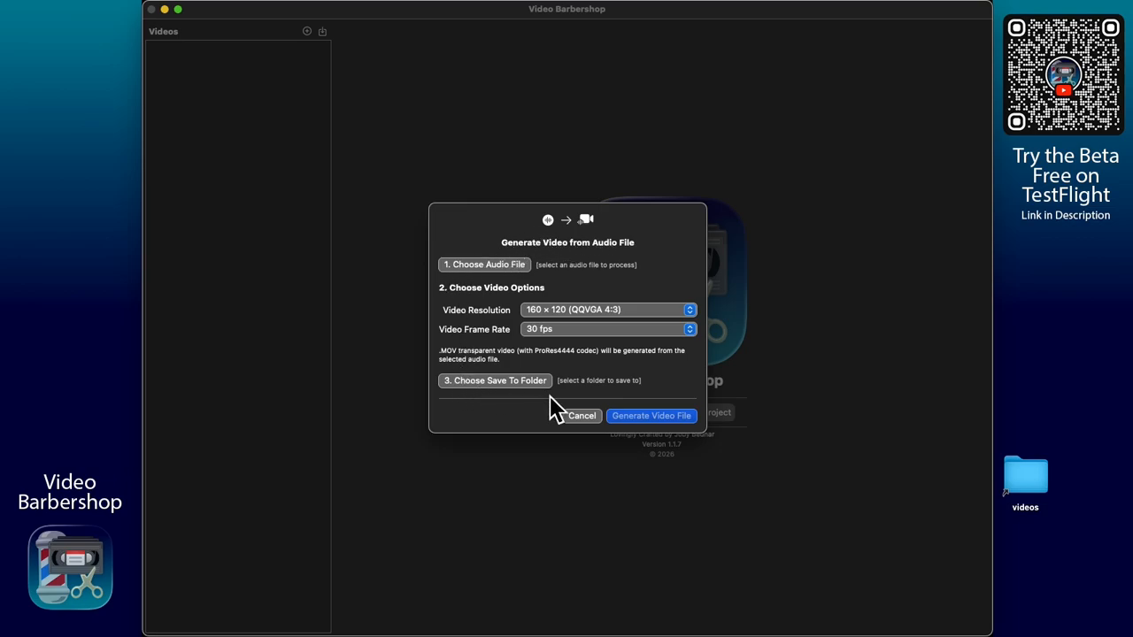
click(506, 271)
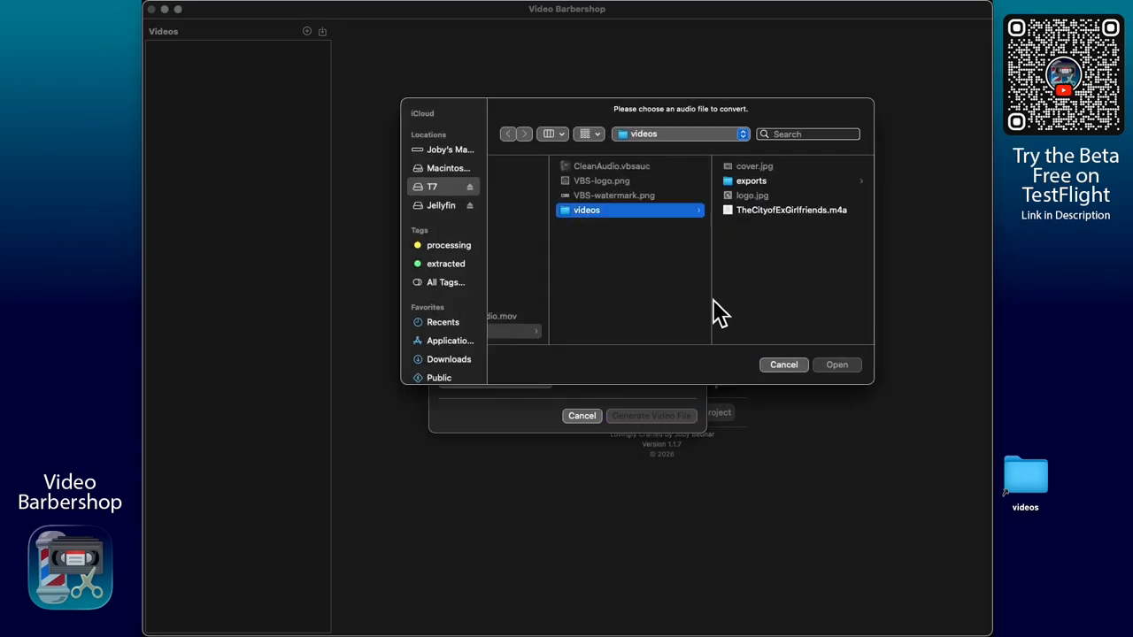
click(777, 210)
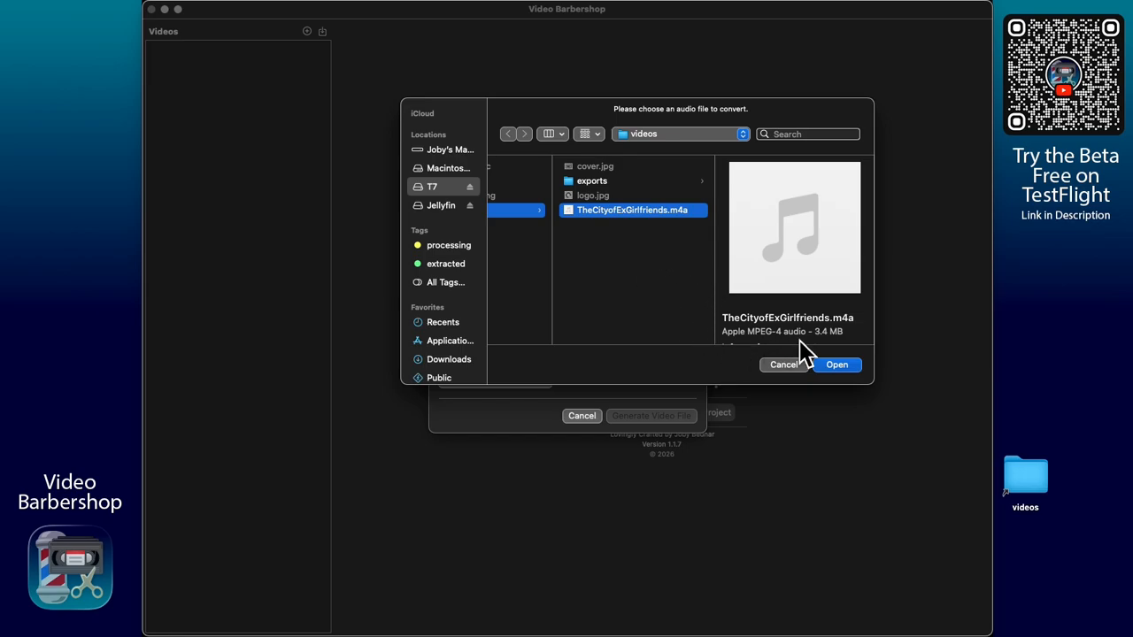
click(837, 365)
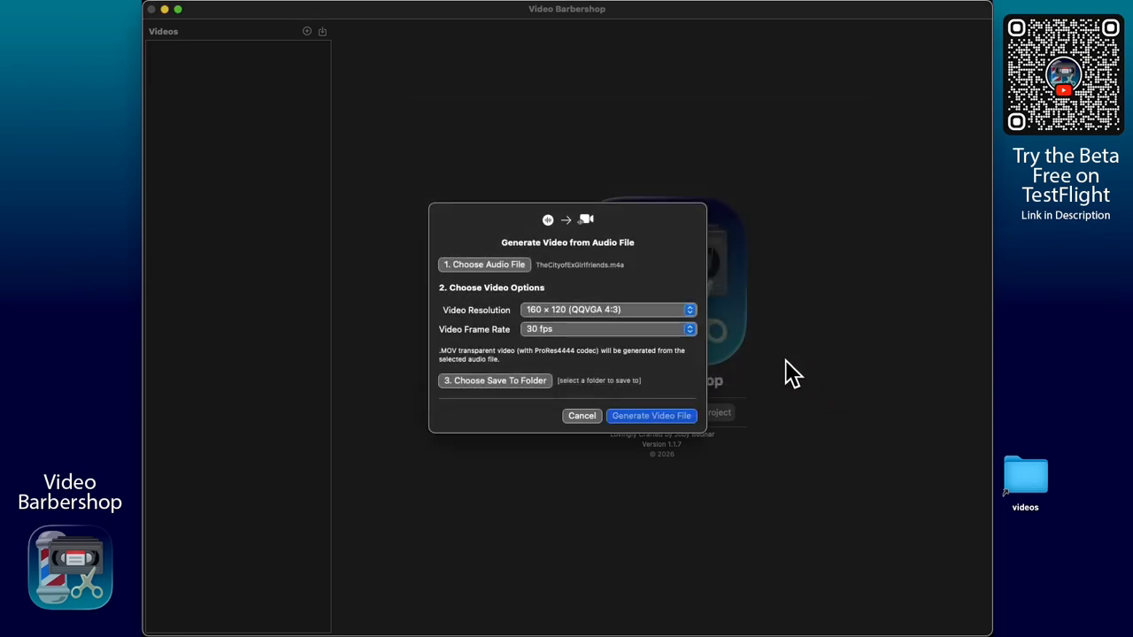
Set the video resolution to 640 × 480 (NTSC 4:3) and the frame rate to 29.97 fps (NTSC).
click(574, 319)
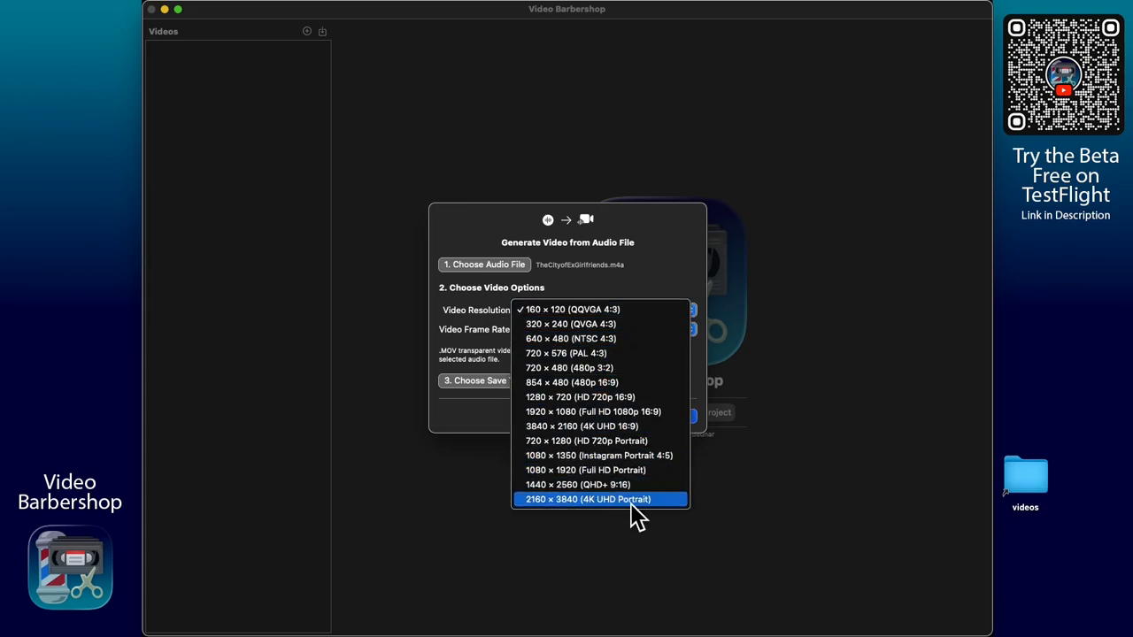
click(627, 344)
click(604, 332)
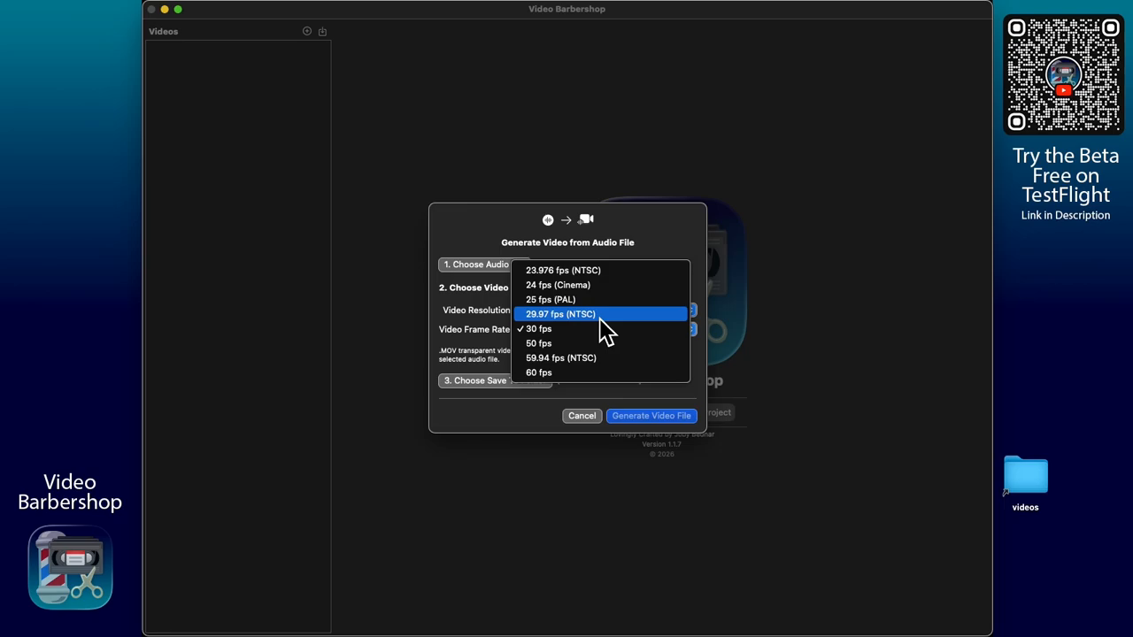
click(599, 318)
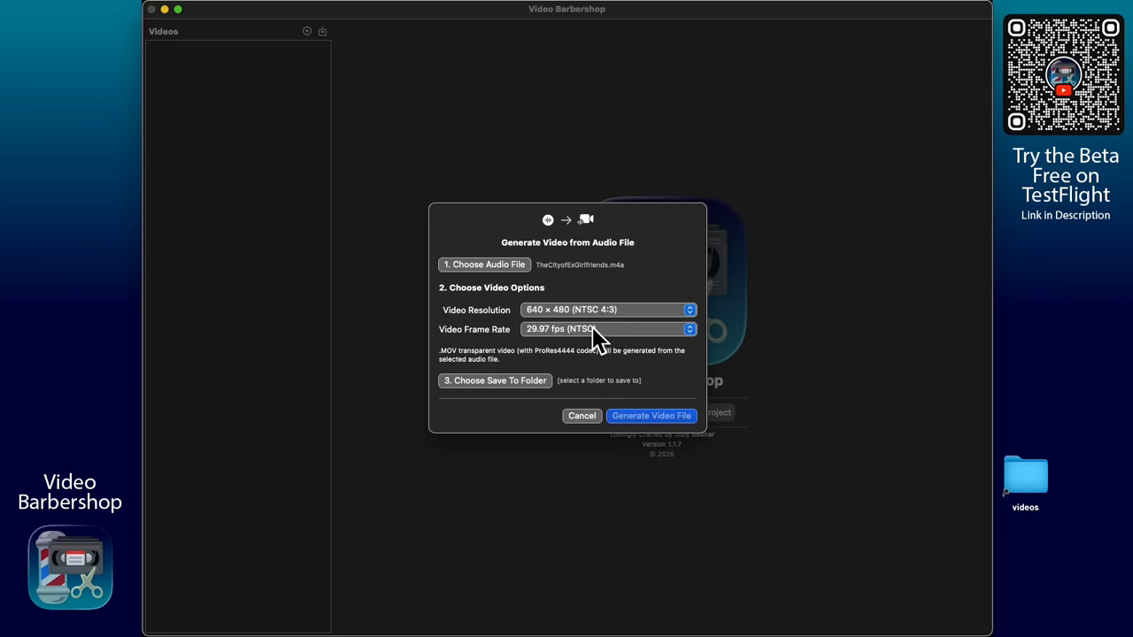
Review the resolution and frame rate options and set the video frame rate to 30 fps.
click(608, 330)
click(585, 345)
click(571, 321)
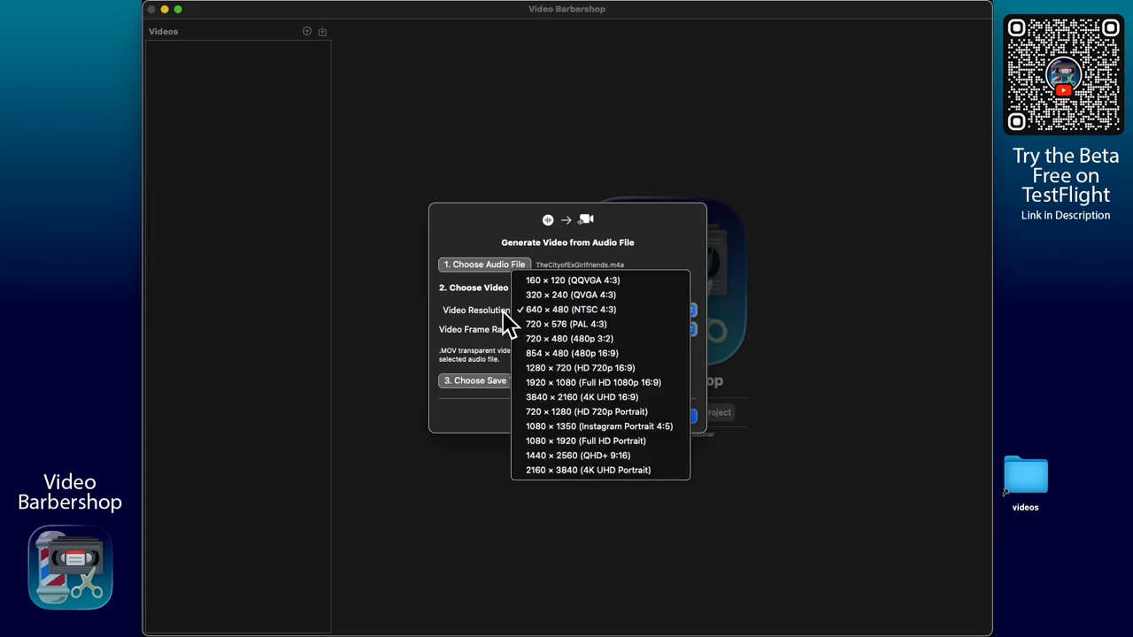
click(503, 313)
click(571, 330)
click(605, 315)
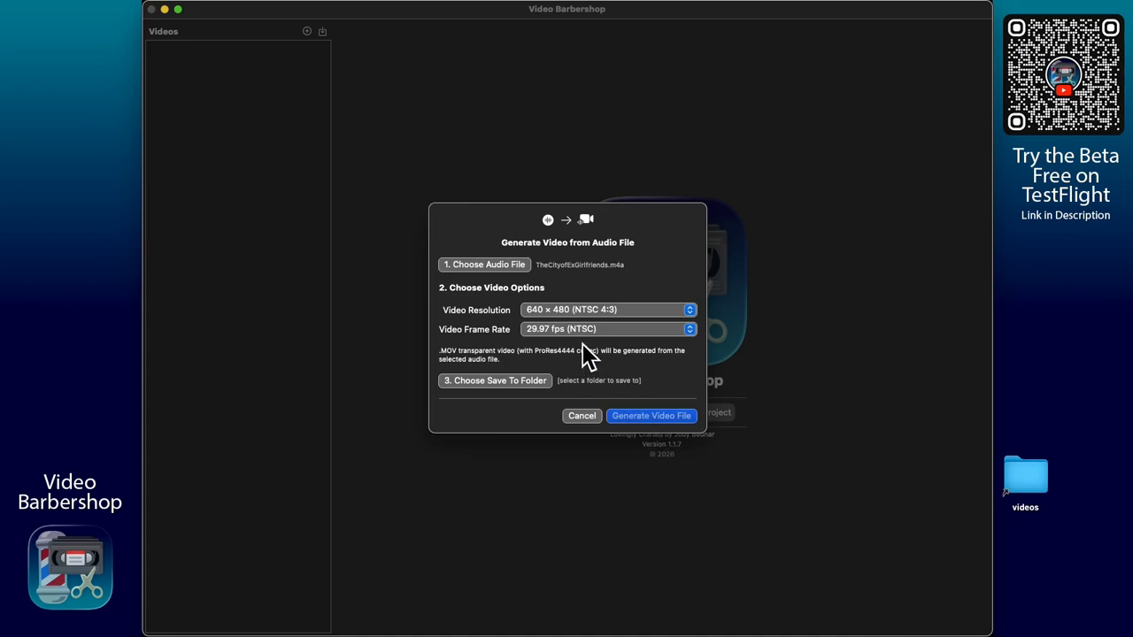
click(571, 332)
click(562, 343)
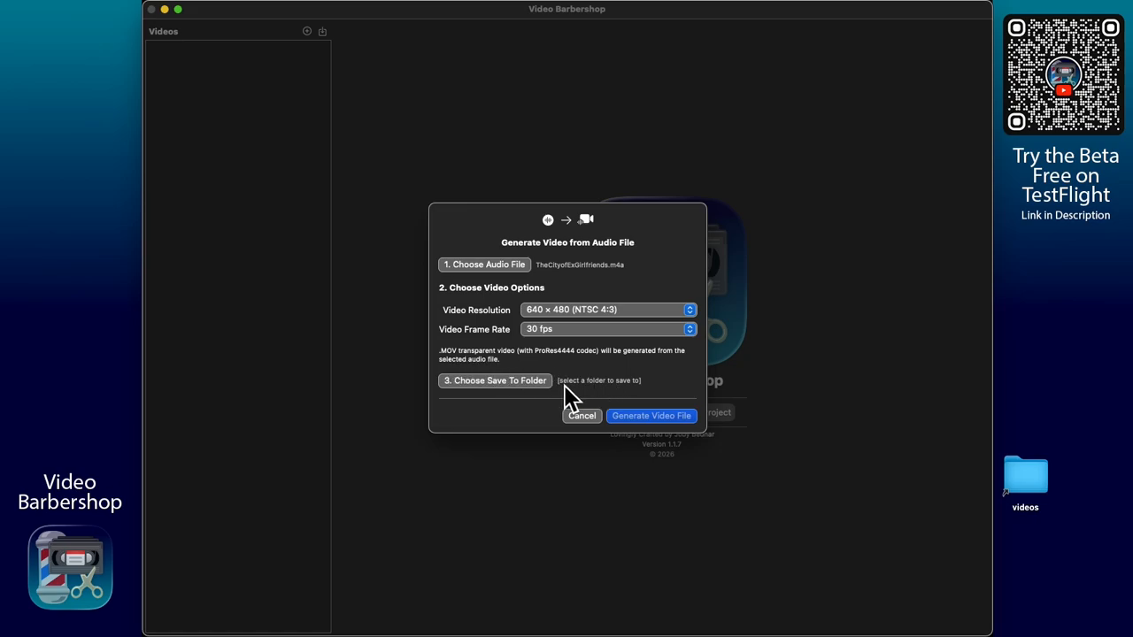
Choose the exports folder as the save location and generate the video file.
click(538, 390)
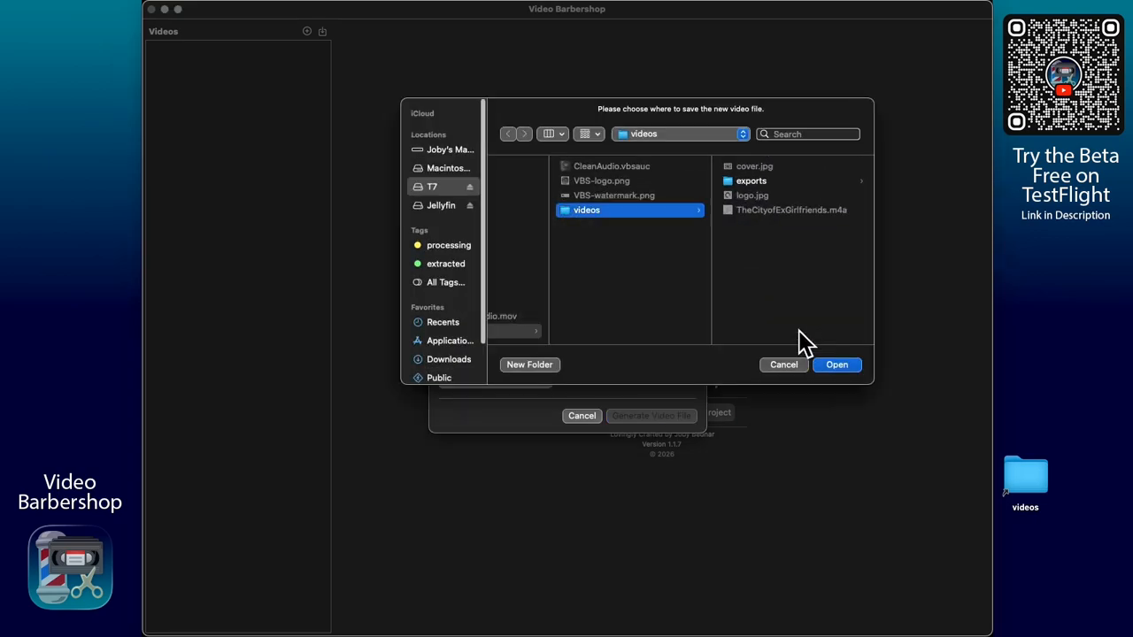
click(759, 182)
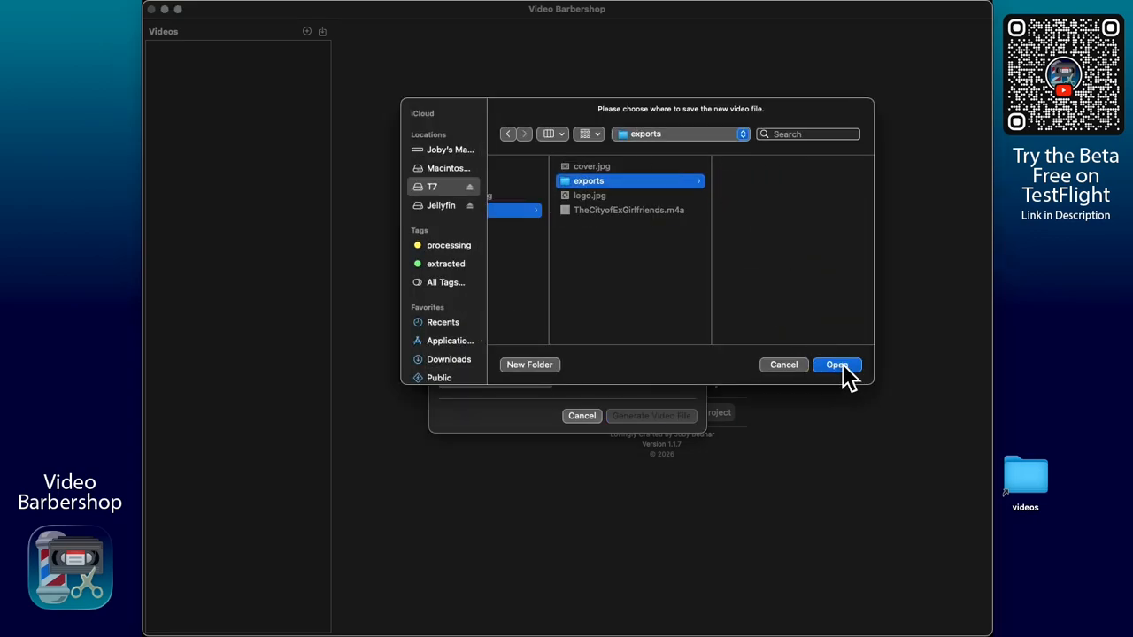
click(839, 365)
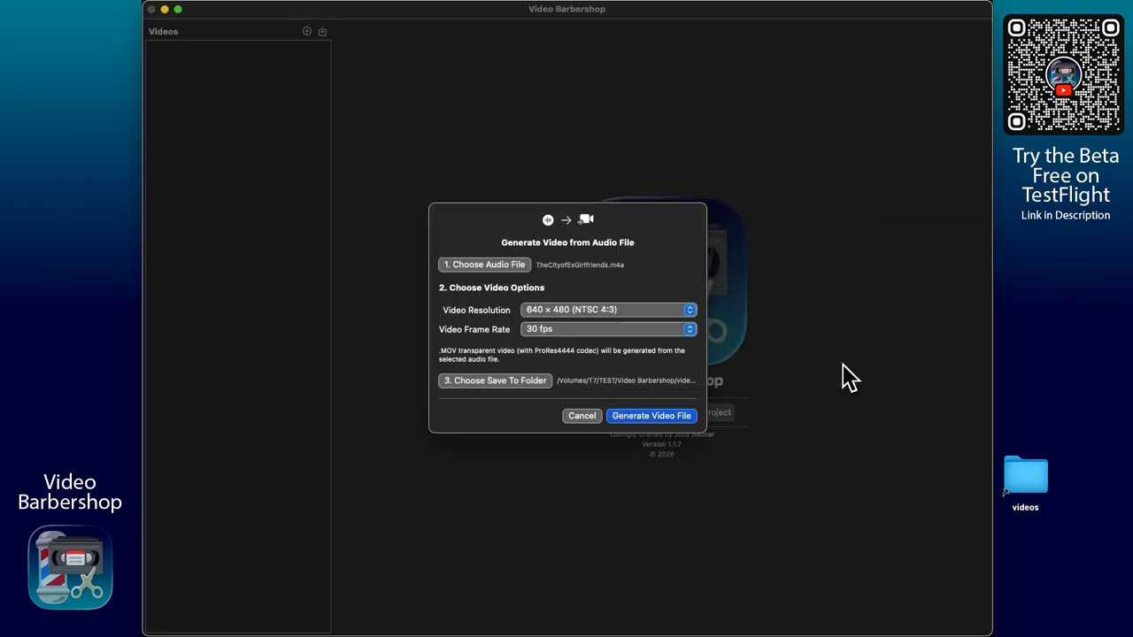
click(666, 421)
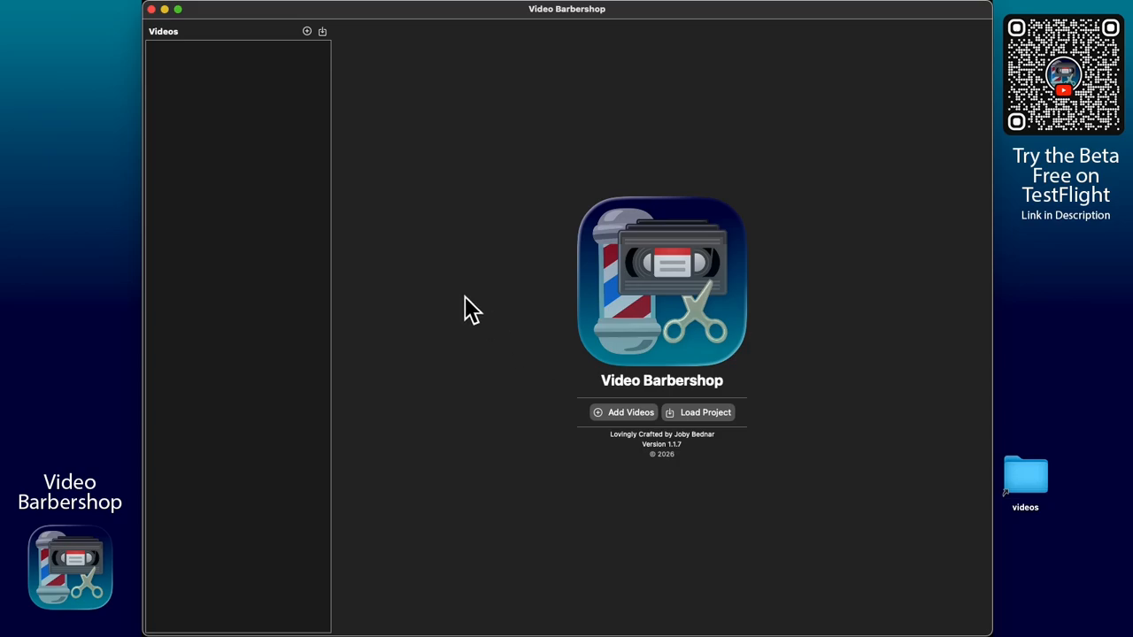
Add TheCityofExGirlfriends.mov from the exports folder and make a clip of the entire video.
click(628, 414)
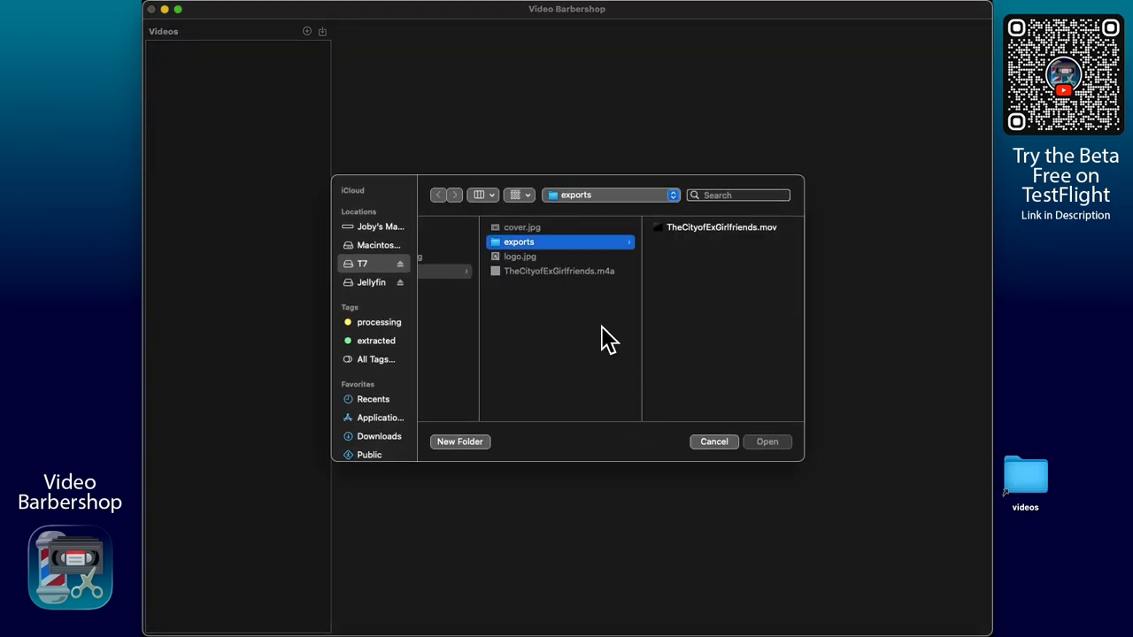
click(709, 228)
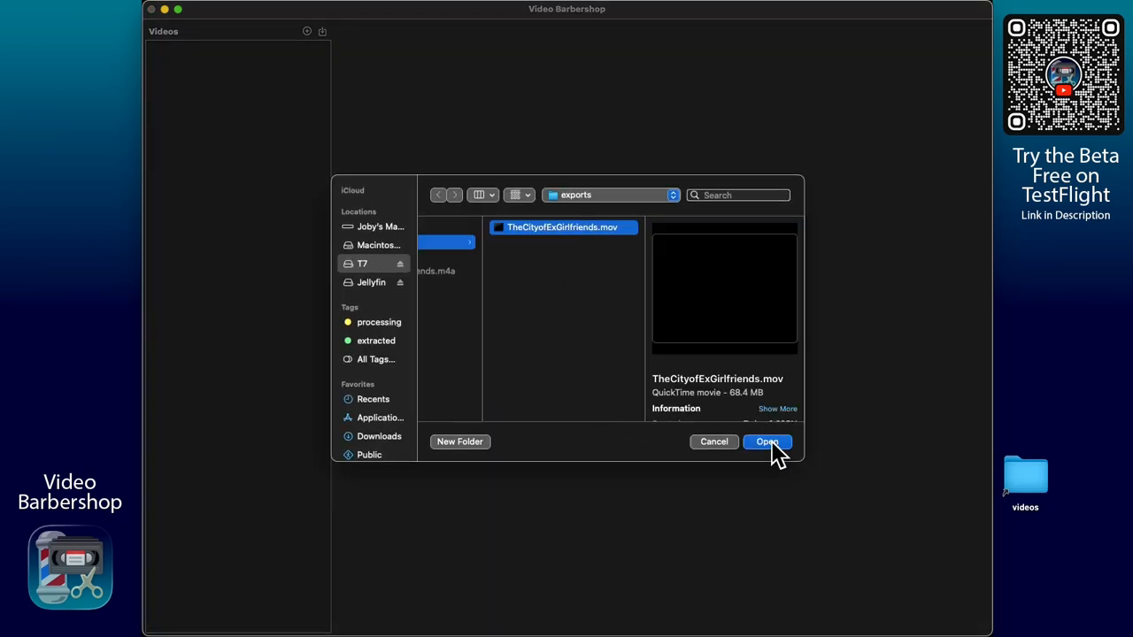
click(766, 441)
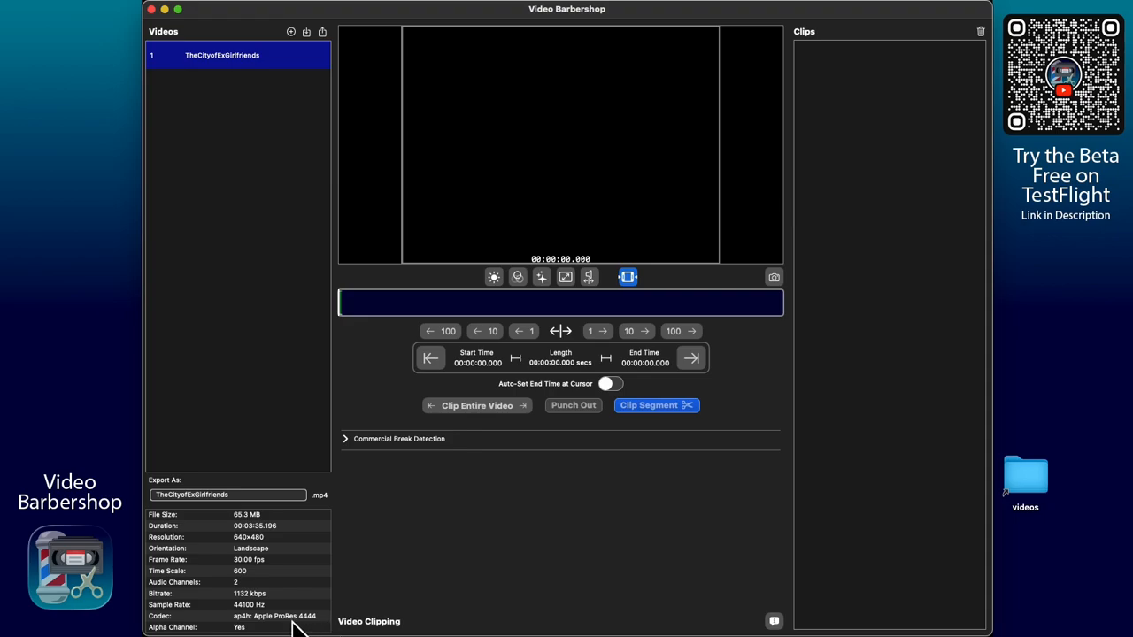
mouse_move(513, 151)
click(521, 409)
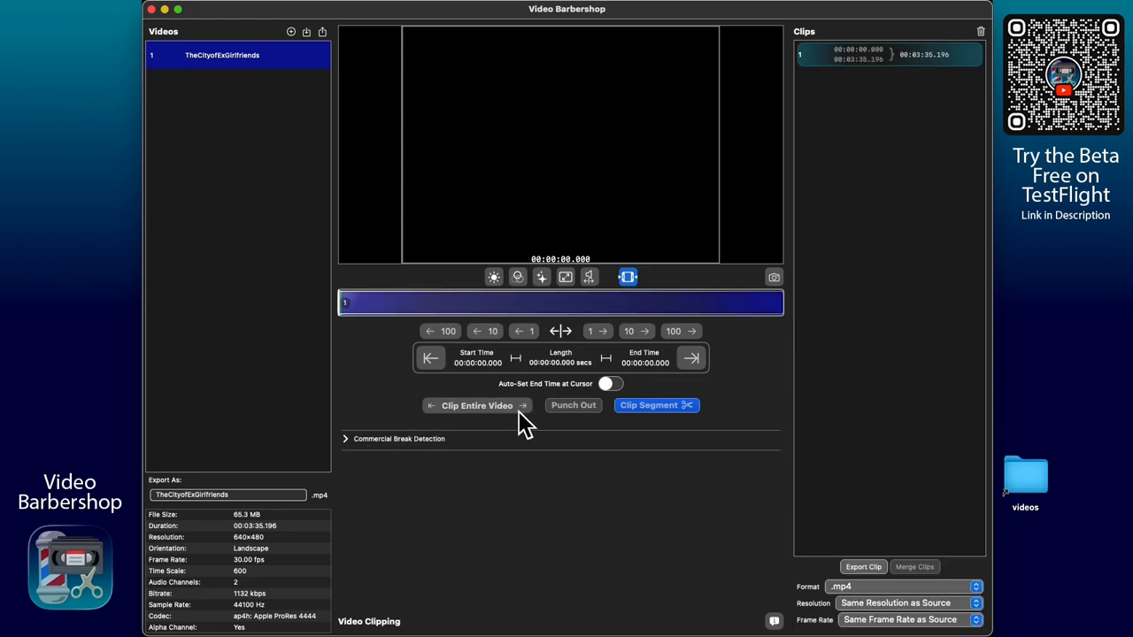
Set the full-length clip's audio gain to 0.70x and move the playhead to about 1:40.
click(595, 303)
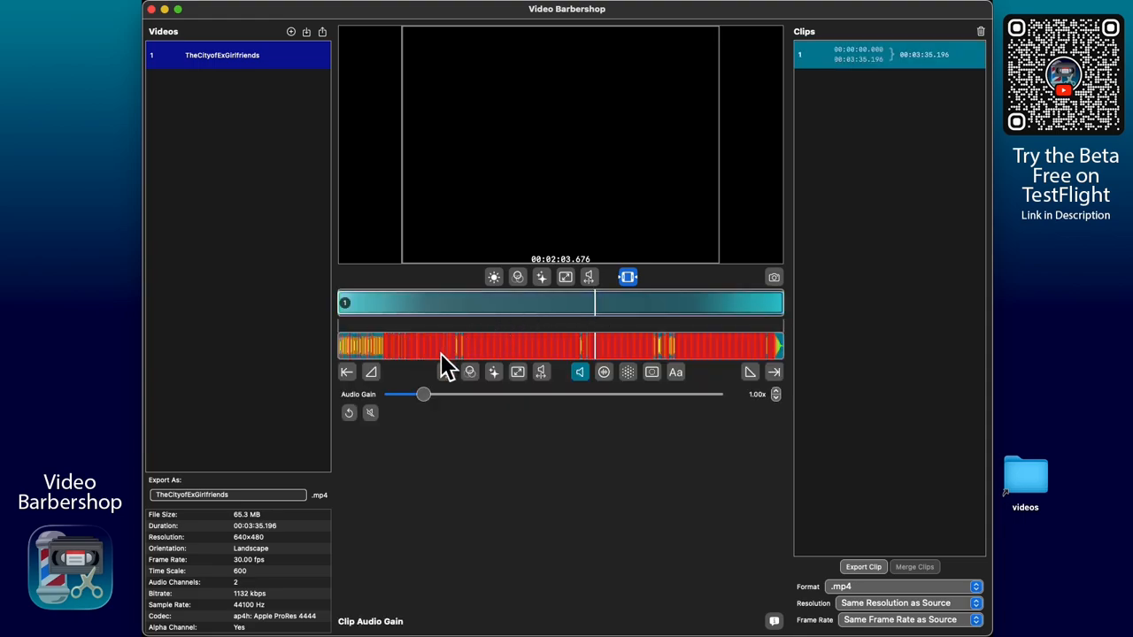
drag(427, 390, 417, 399)
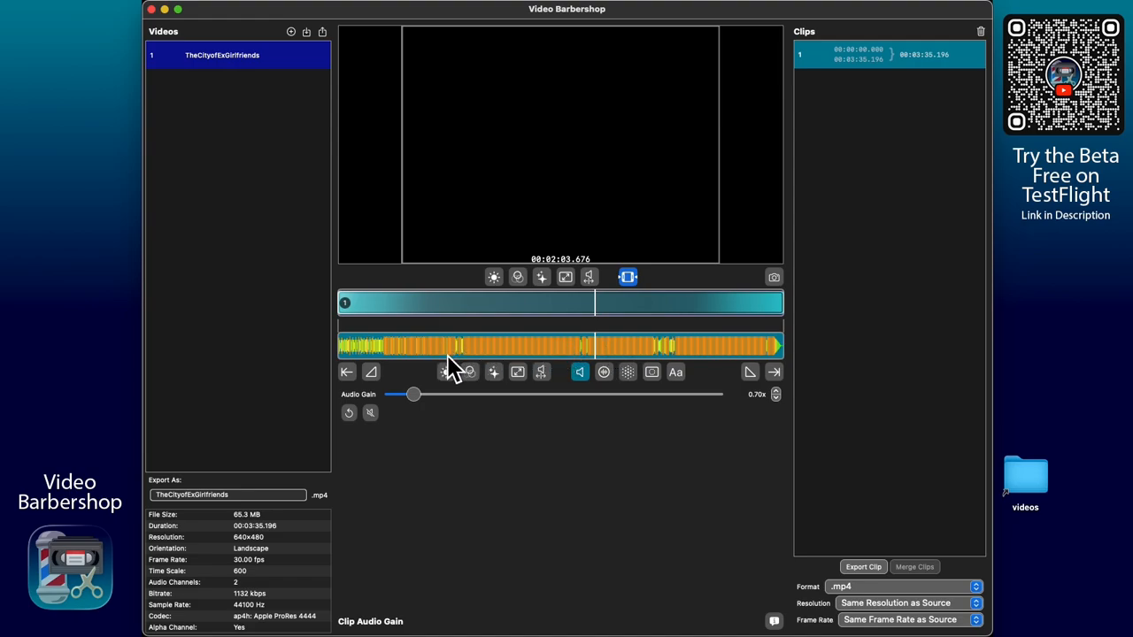
click(541, 353)
mouse_move(524, 202)
mouse_move(584, 101)
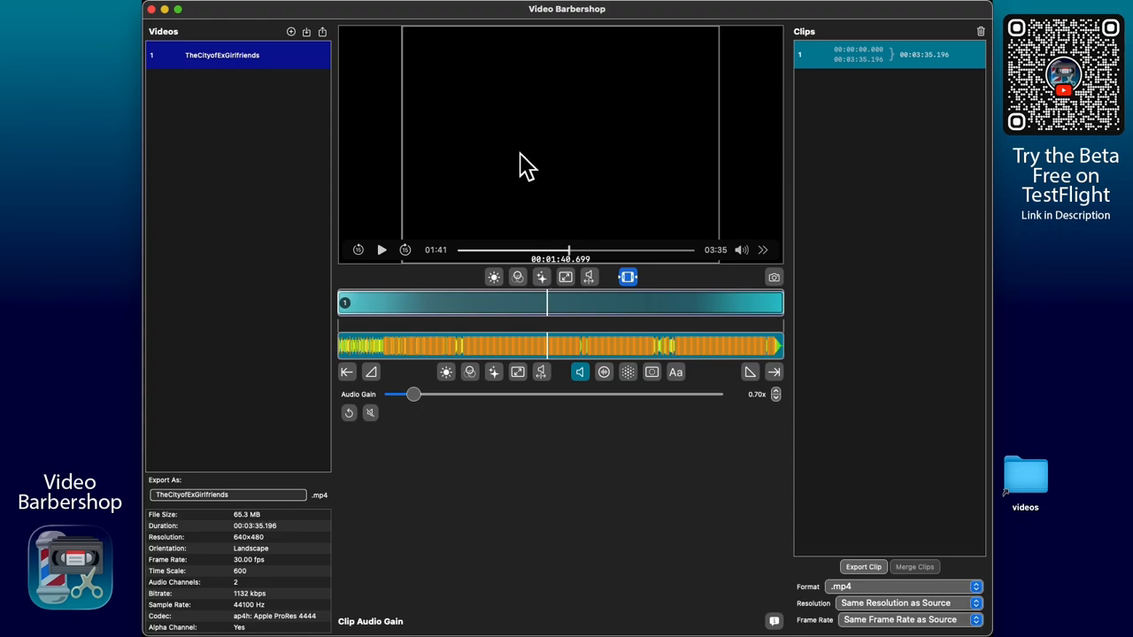
Enable the clip's transform override and add cover.jpg from the videos folder as the image replacing its frames.
click(521, 375)
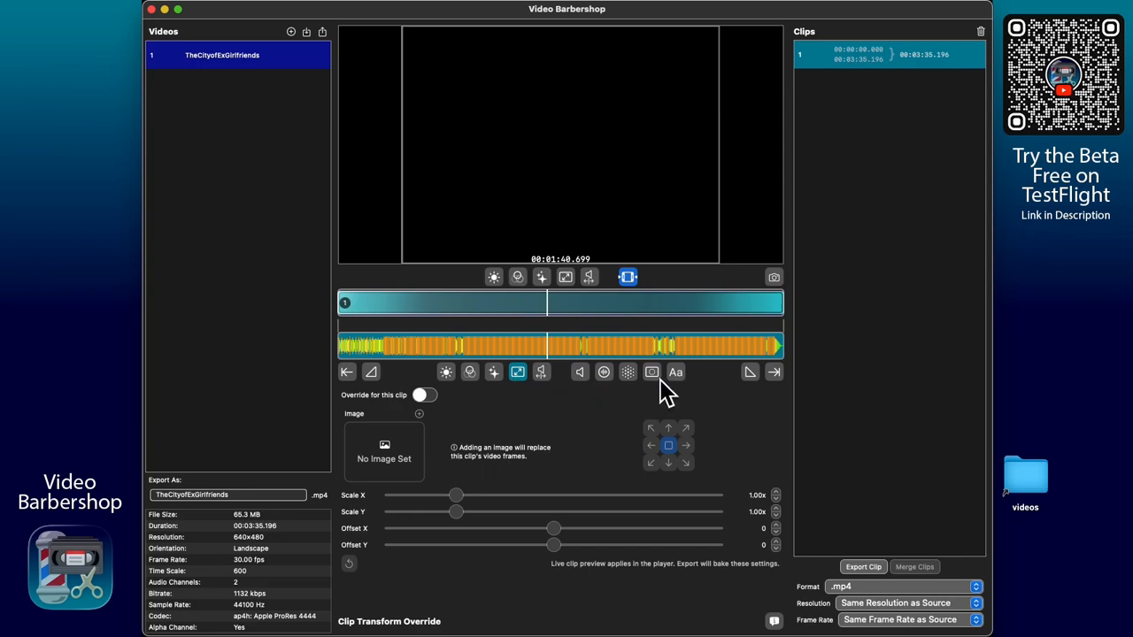
mouse_move(587, 175)
click(657, 380)
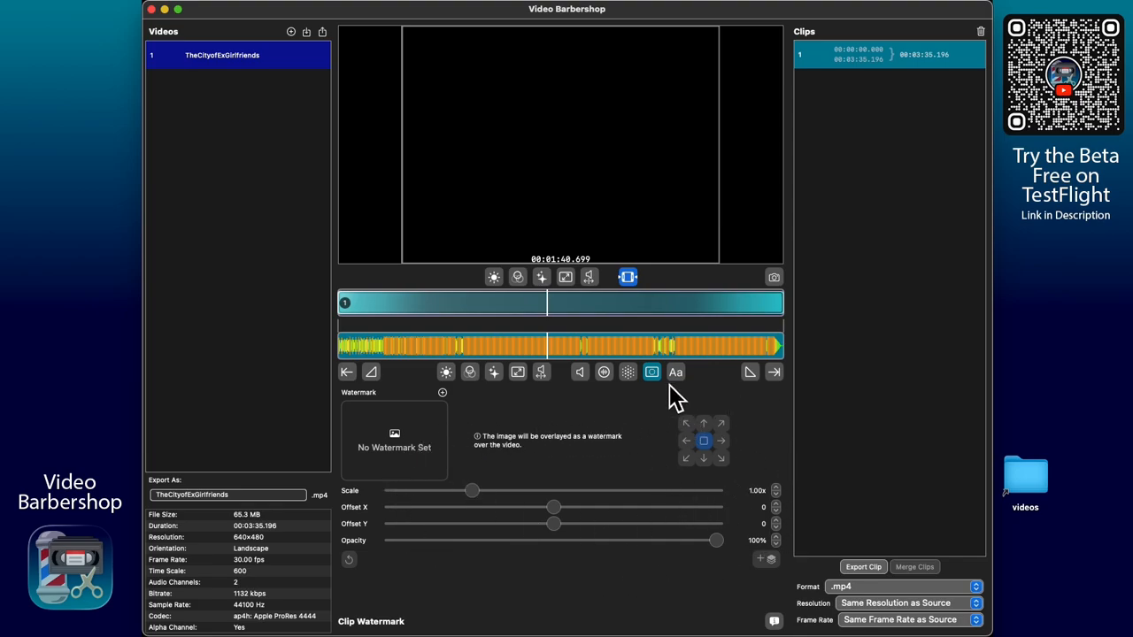
click(519, 373)
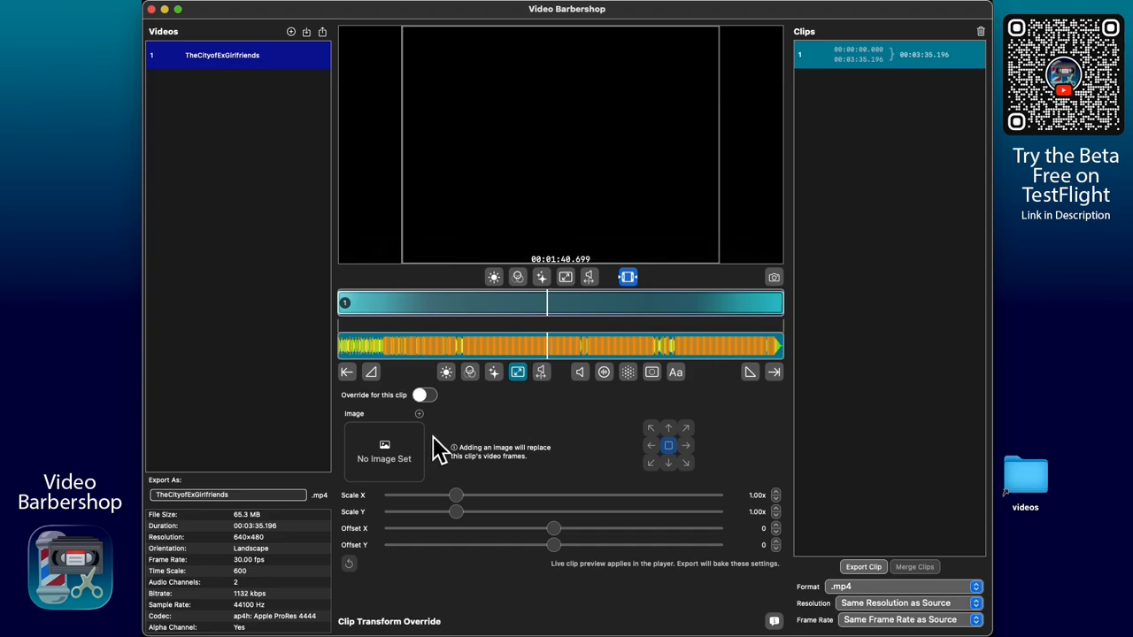
click(424, 394)
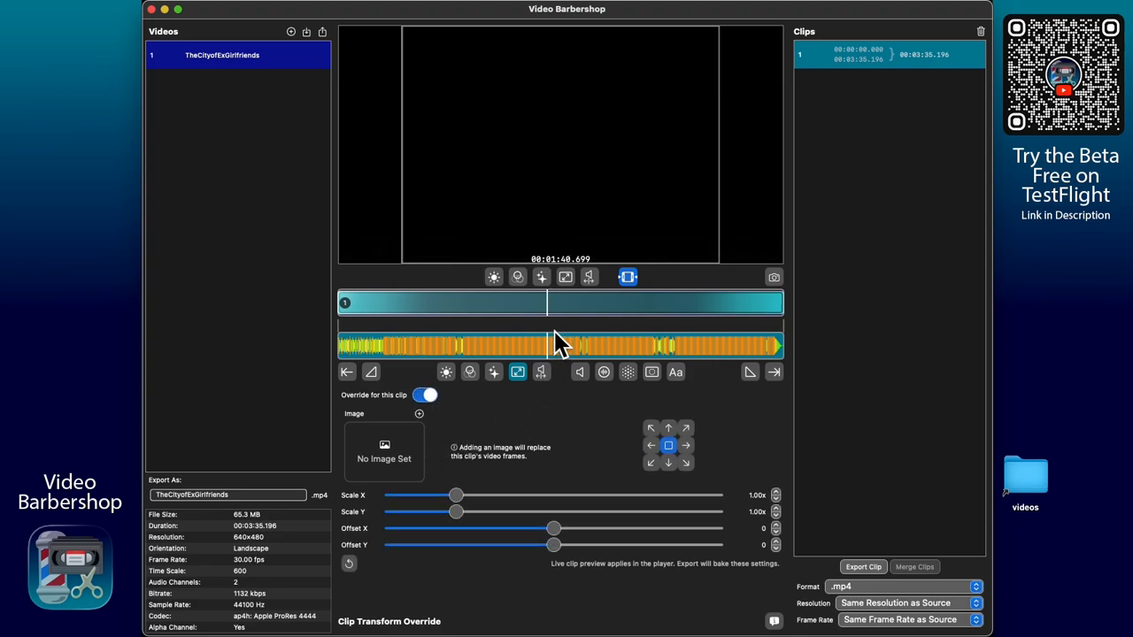
click(418, 413)
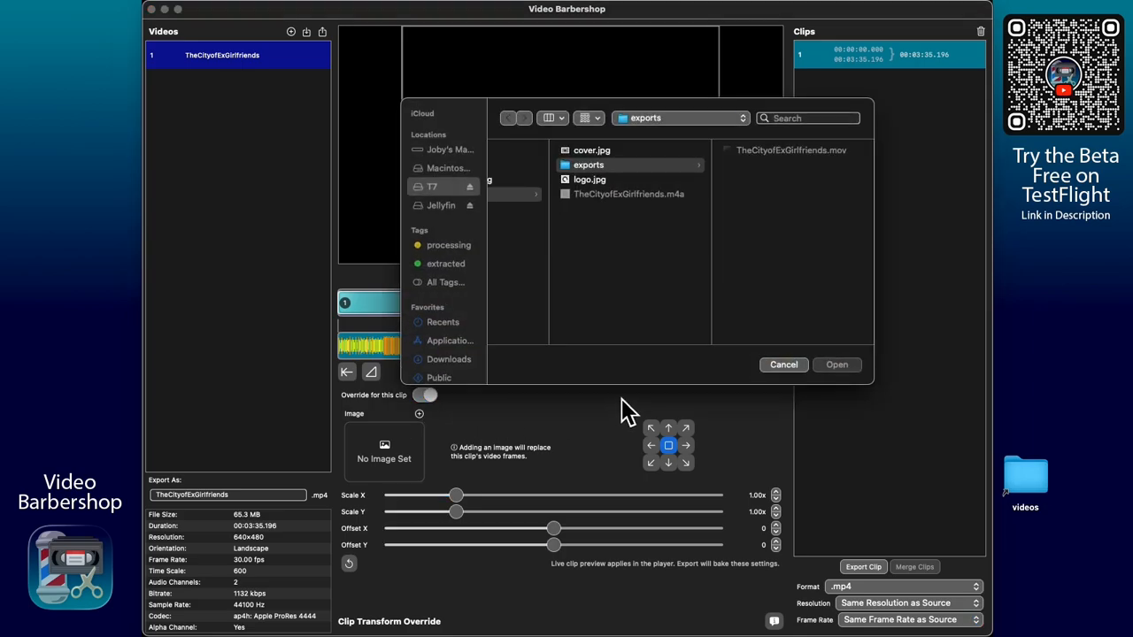
click(591, 151)
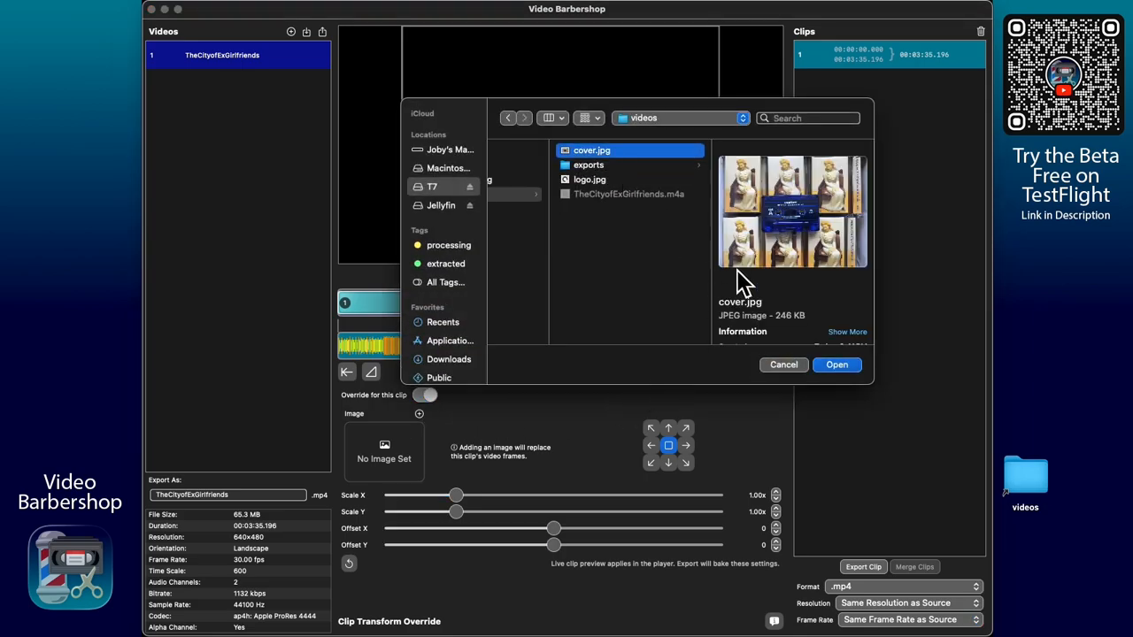
click(839, 365)
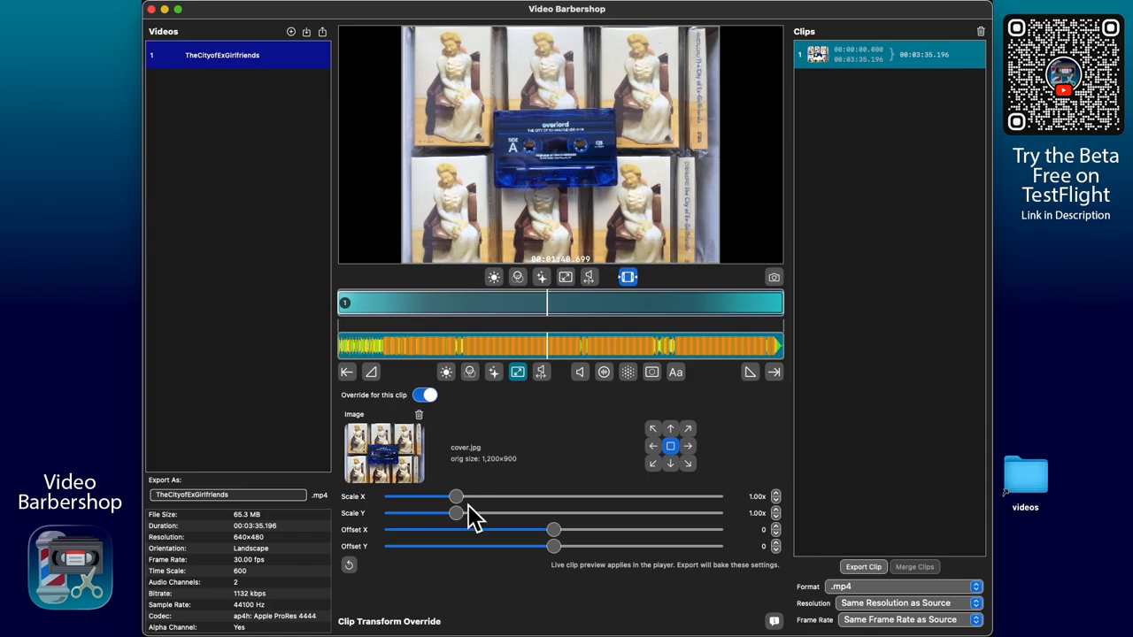
Try scaling the cover image to 1.10x on both axes, and reset the transform settings.
mouse_move(461, 506)
mouse_down()
mouse_move(465, 519)
mouse_move(471, 503)
mouse_up()
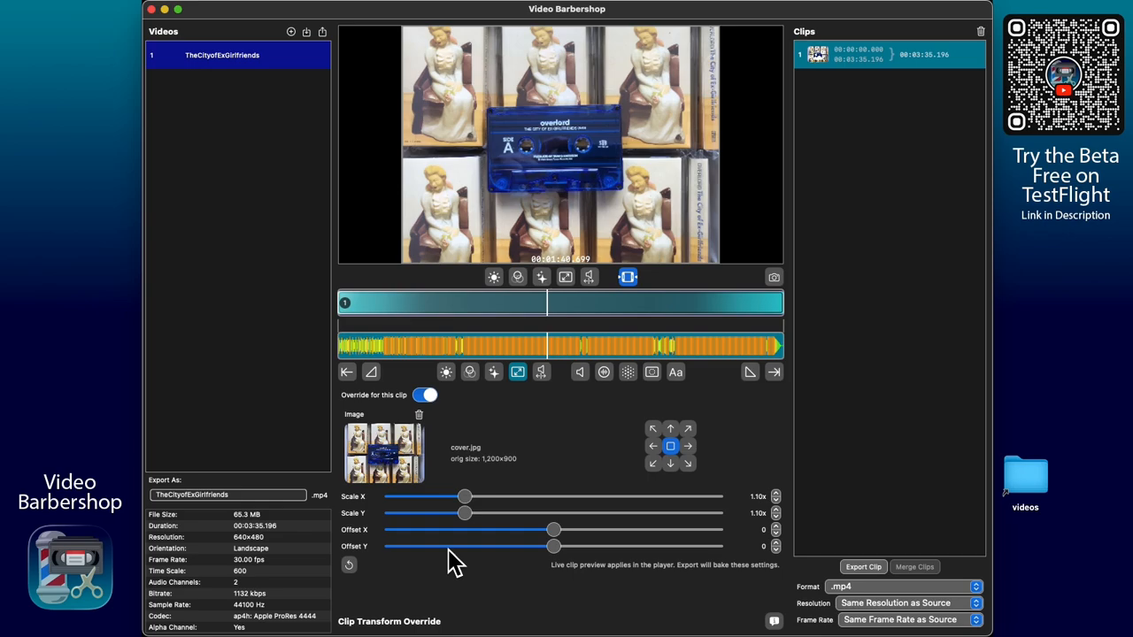
click(350, 566)
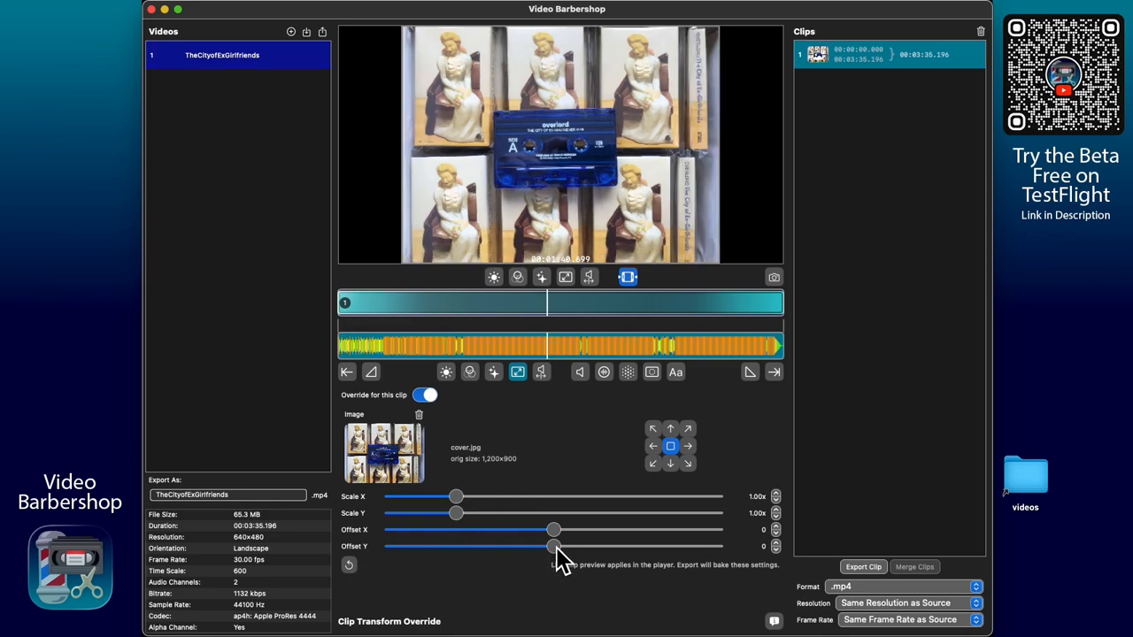
Shift the cover image vertically with a Y offset of 68.
drag(571, 546, 577, 546)
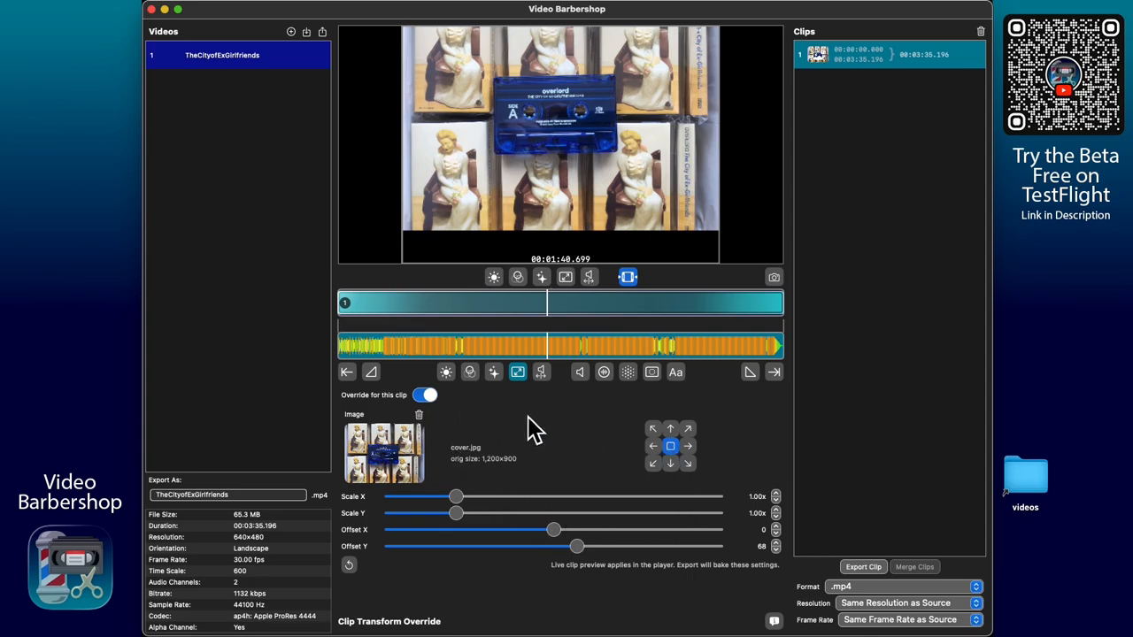
Add logo.jpg from the videos folder as the clip's watermark image.
click(652, 372)
click(442, 392)
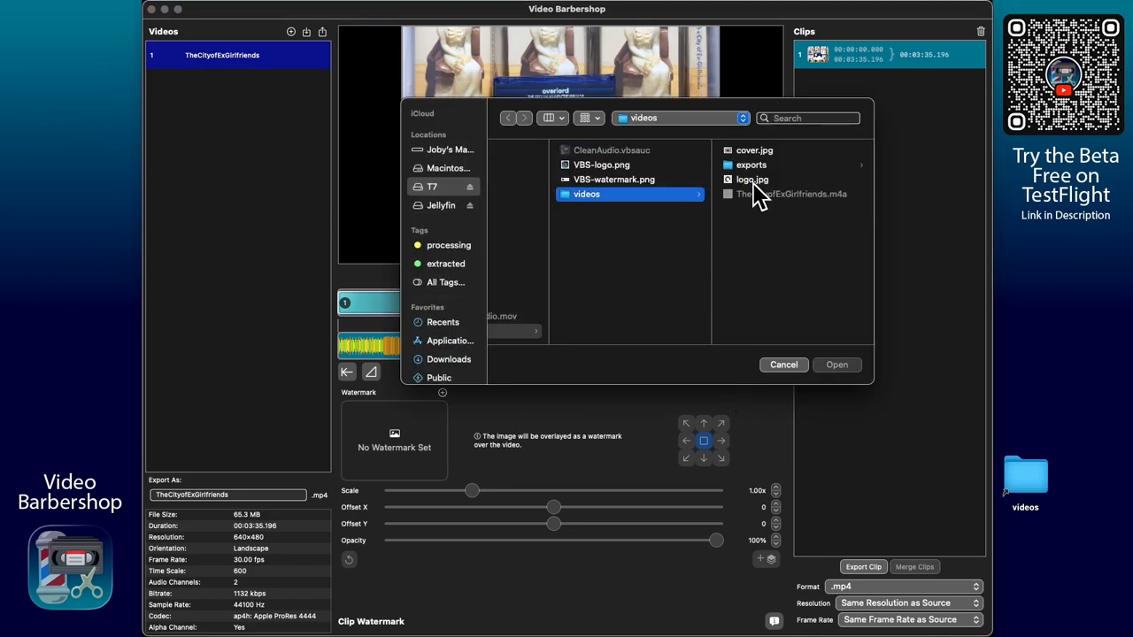
click(752, 180)
click(841, 366)
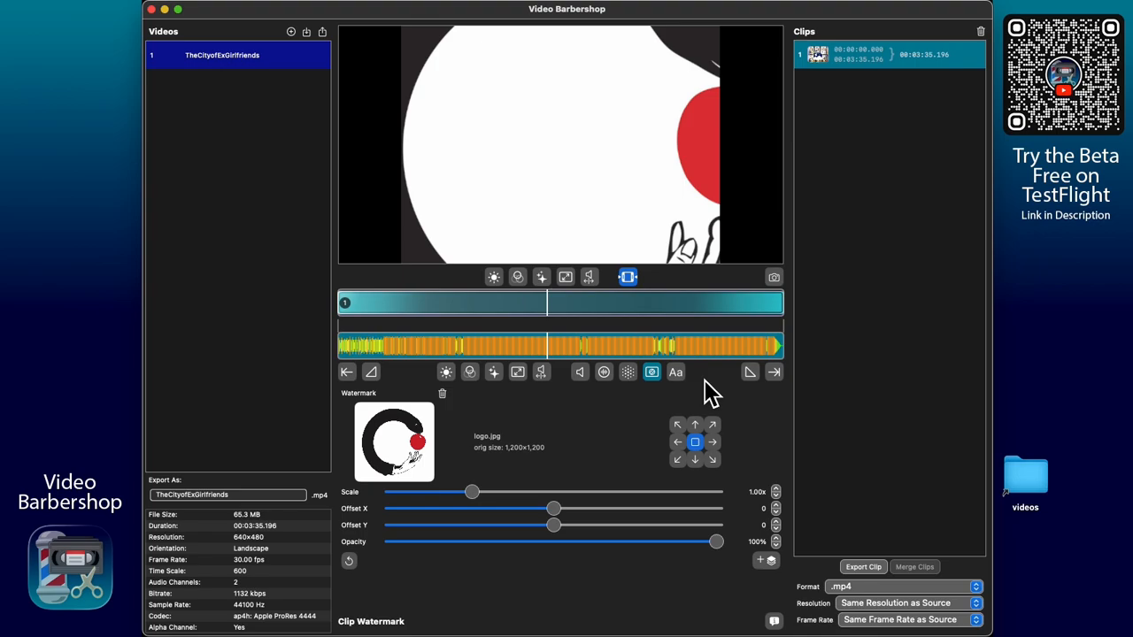
Scale the watermark to 0.10x and anchor it to the frame's lower-left corner with X and Y offsets of 10.
drag(473, 494, 398, 501)
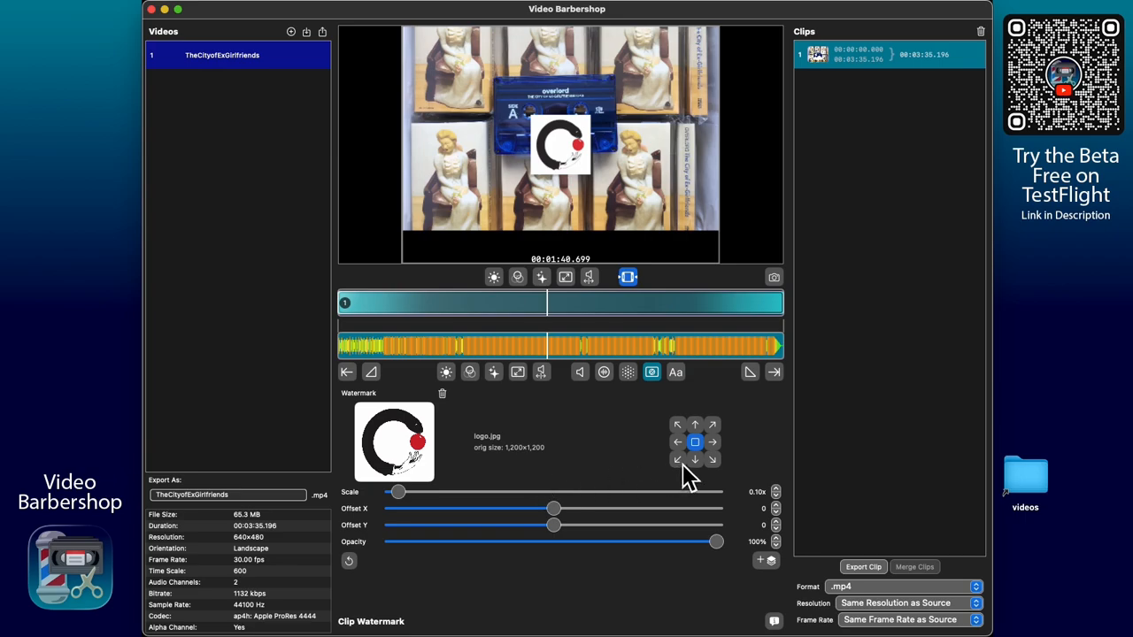
click(679, 463)
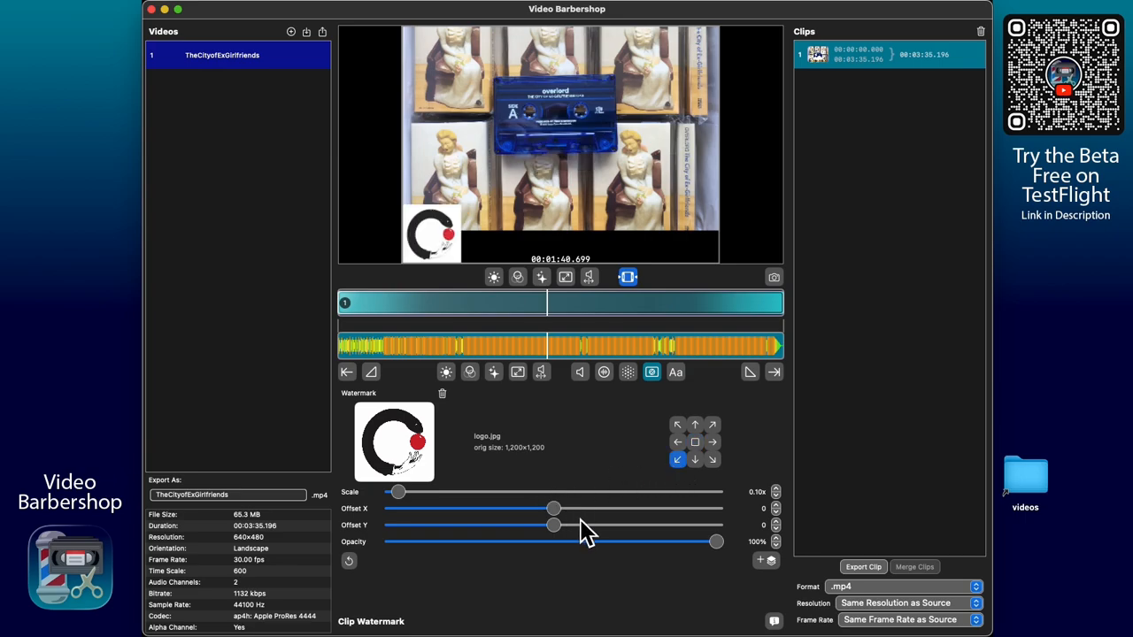
drag(561, 514, 564, 515)
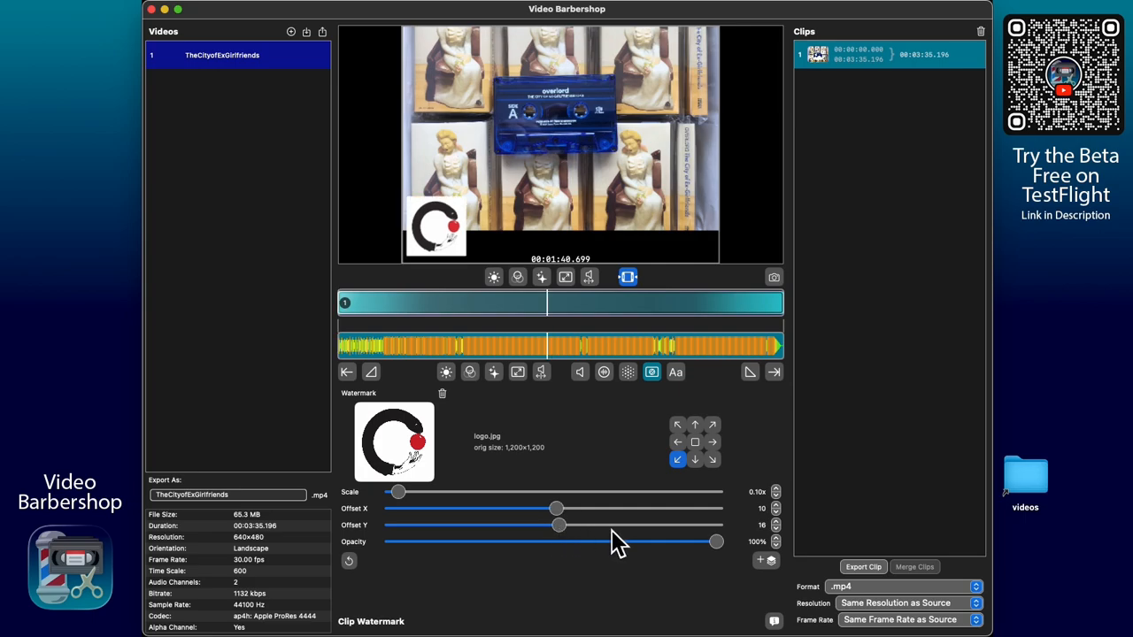
drag(564, 532, 559, 529)
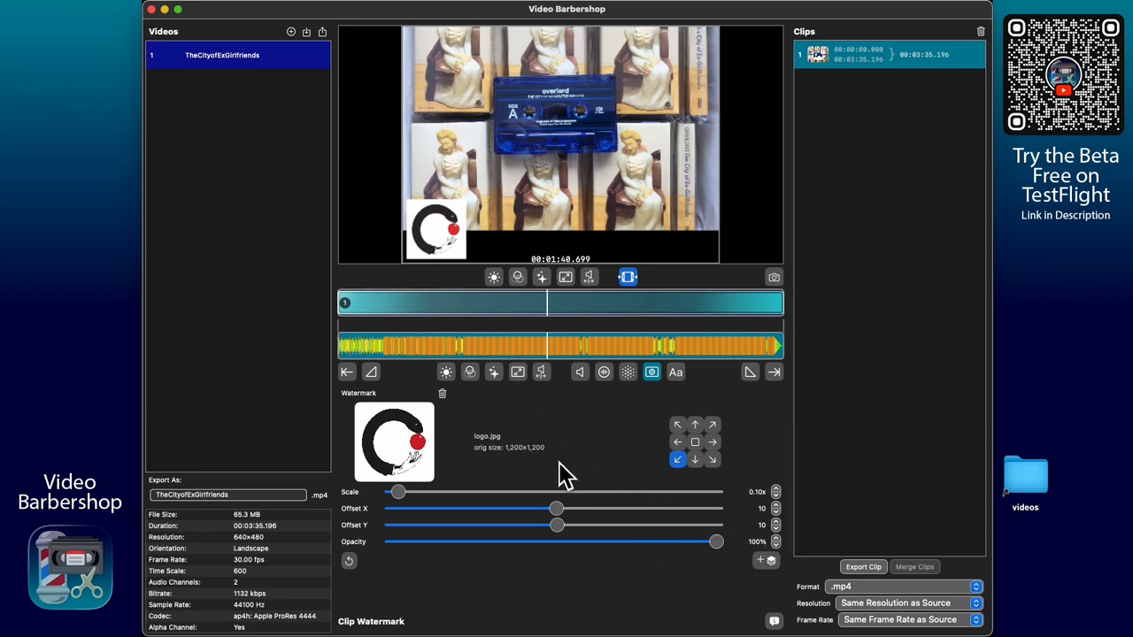
Add a clip text overlay reading "overlord - City of Ex-Girlfriends".
click(677, 372)
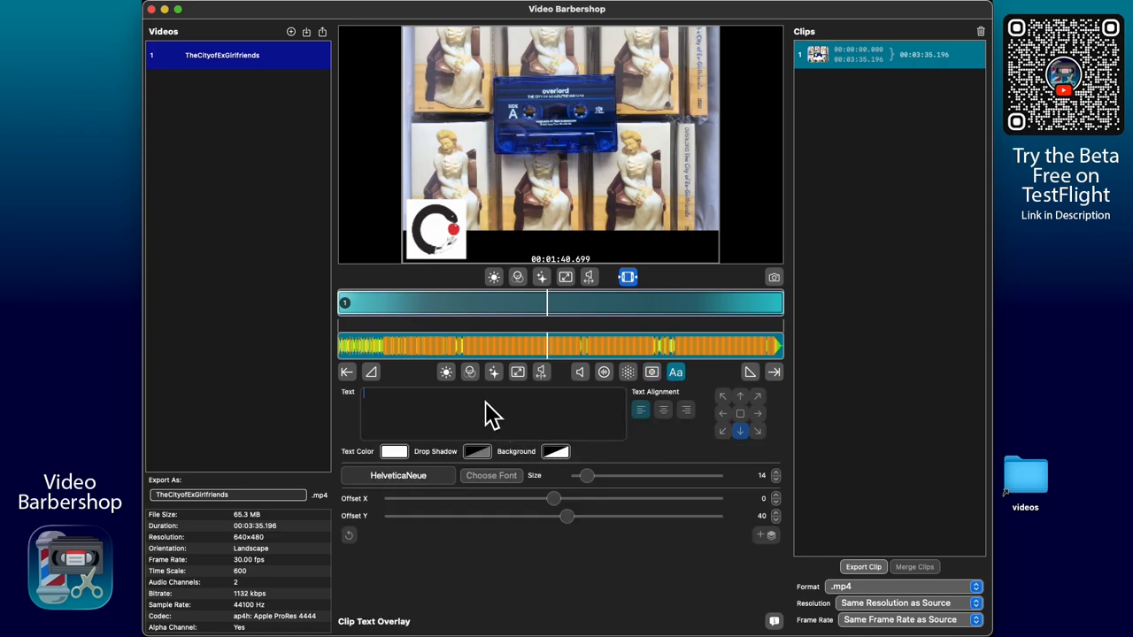
text(overlord)
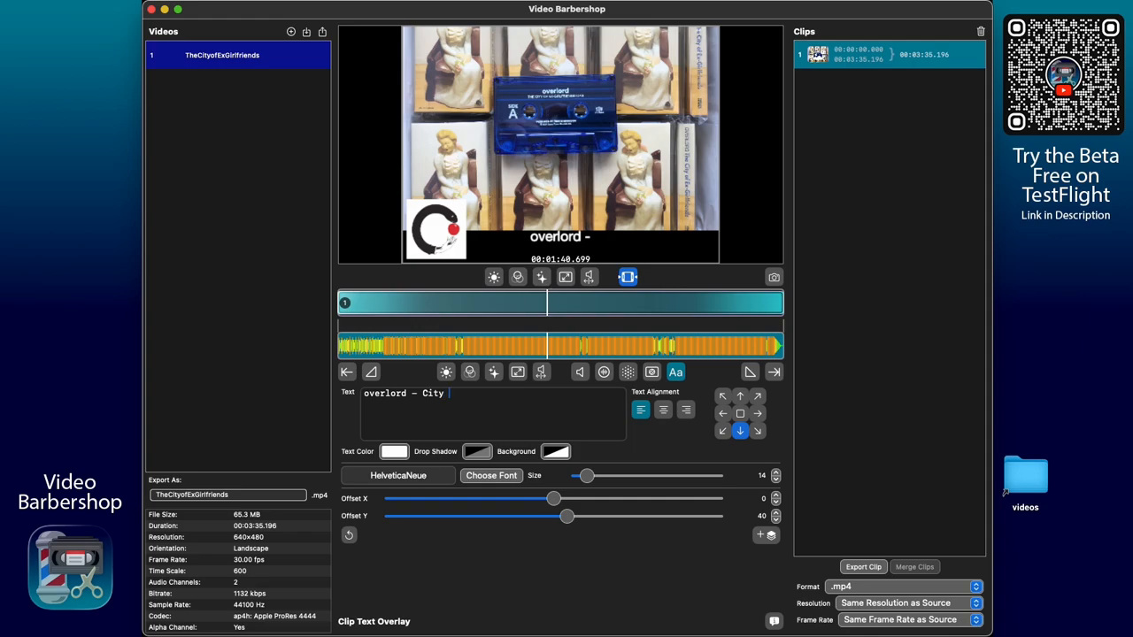
text(- City of E)
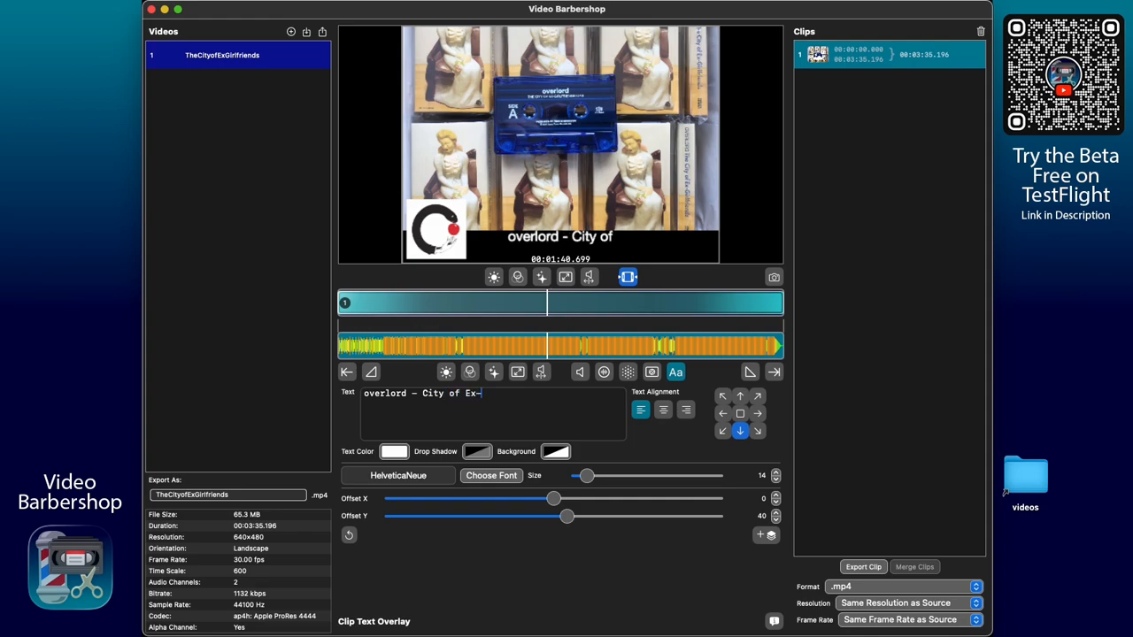
text(x-Girlfriends)
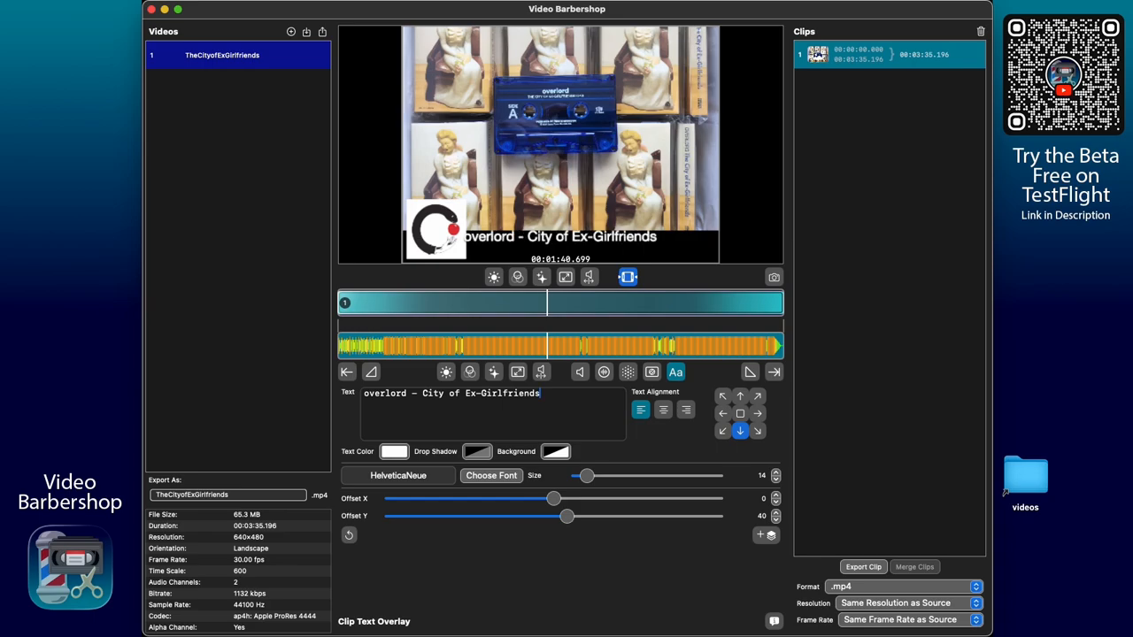
Reposition the text overlay with an X offset of 60 and a Y offset of 26.
mouse_move(568, 518)
mouse_down()
mouse_move(560, 524)
mouse_move(549, 505)
mouse_move(574, 507)
mouse_up()
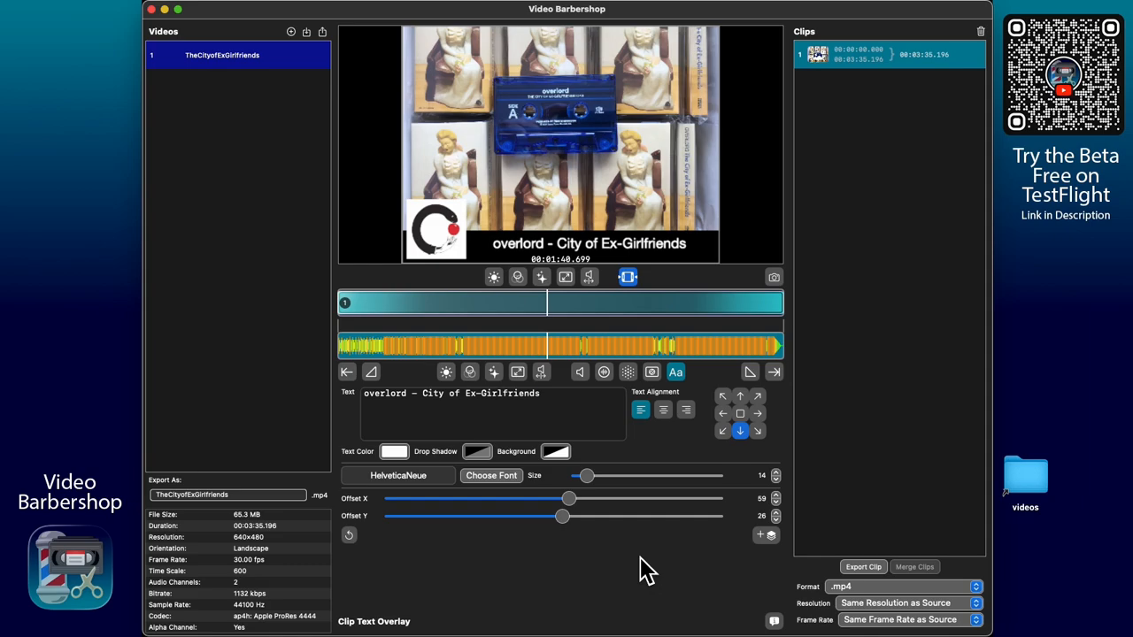
click(777, 496)
click(777, 496)
click(777, 497)
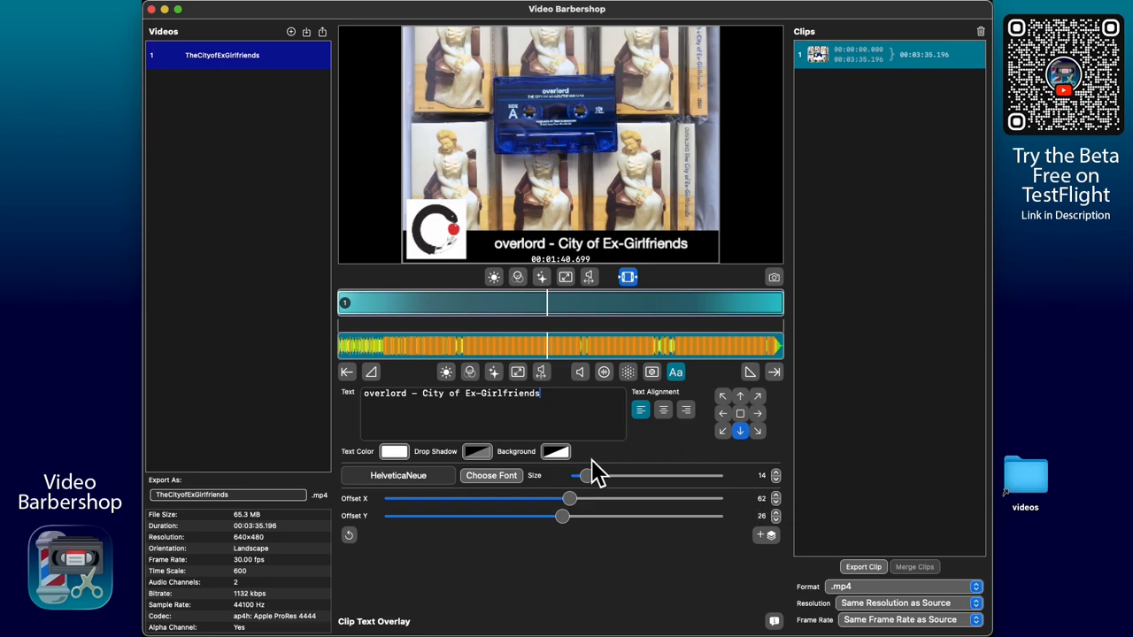
click(767, 503)
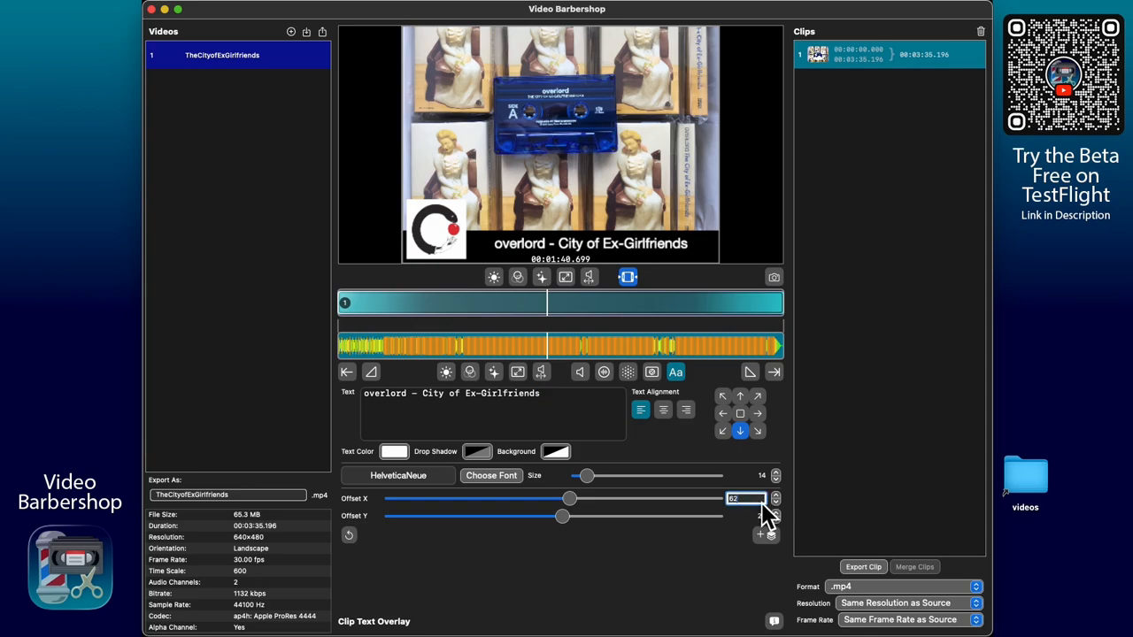
text(60)
key(Return)
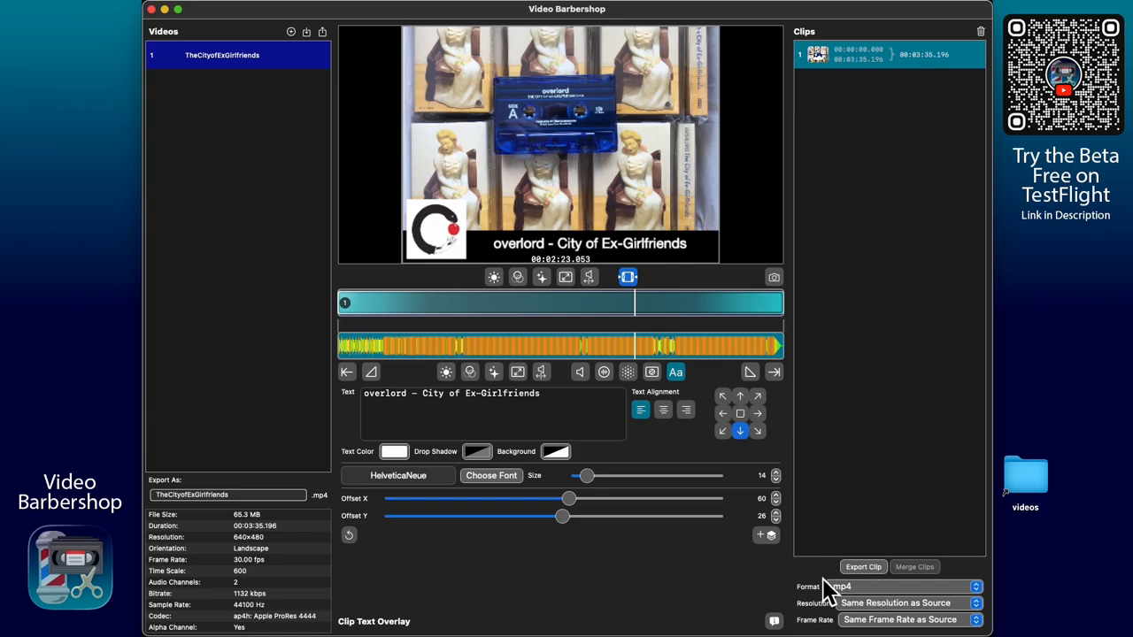
Set the export format to .mov and export the clip to the exports folder inside videos.
click(862, 589)
click(861, 603)
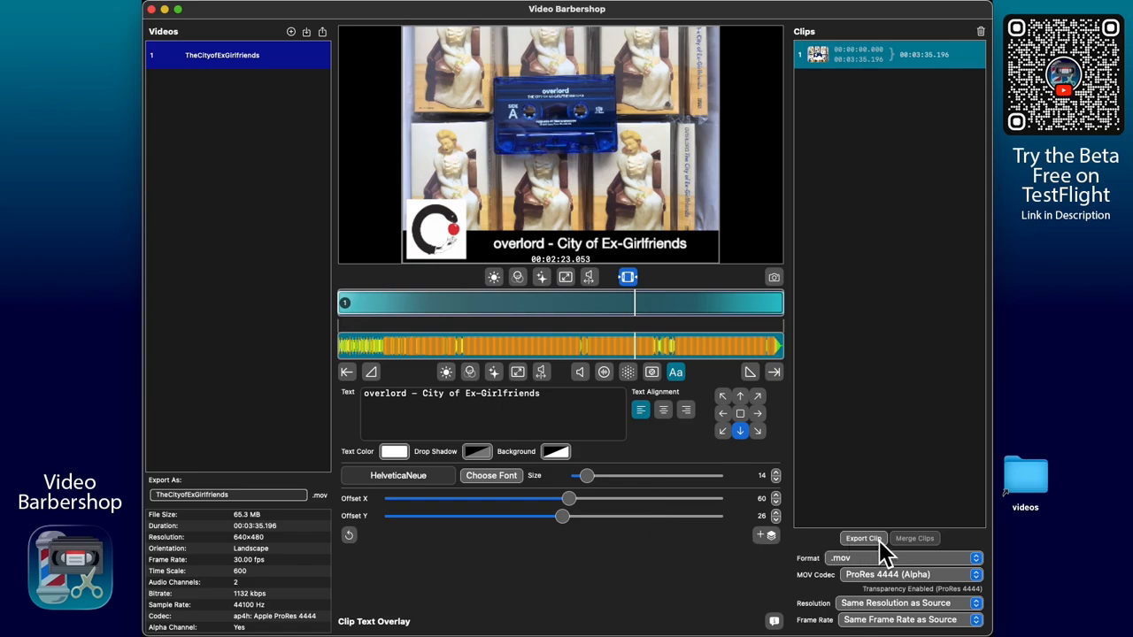
click(876, 539)
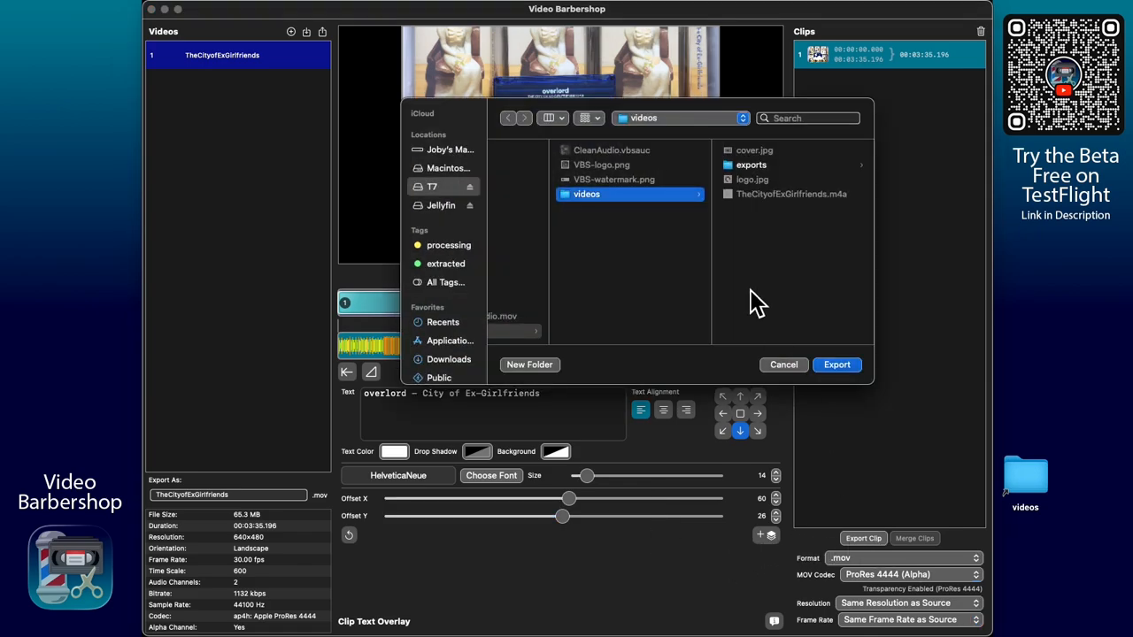
click(754, 168)
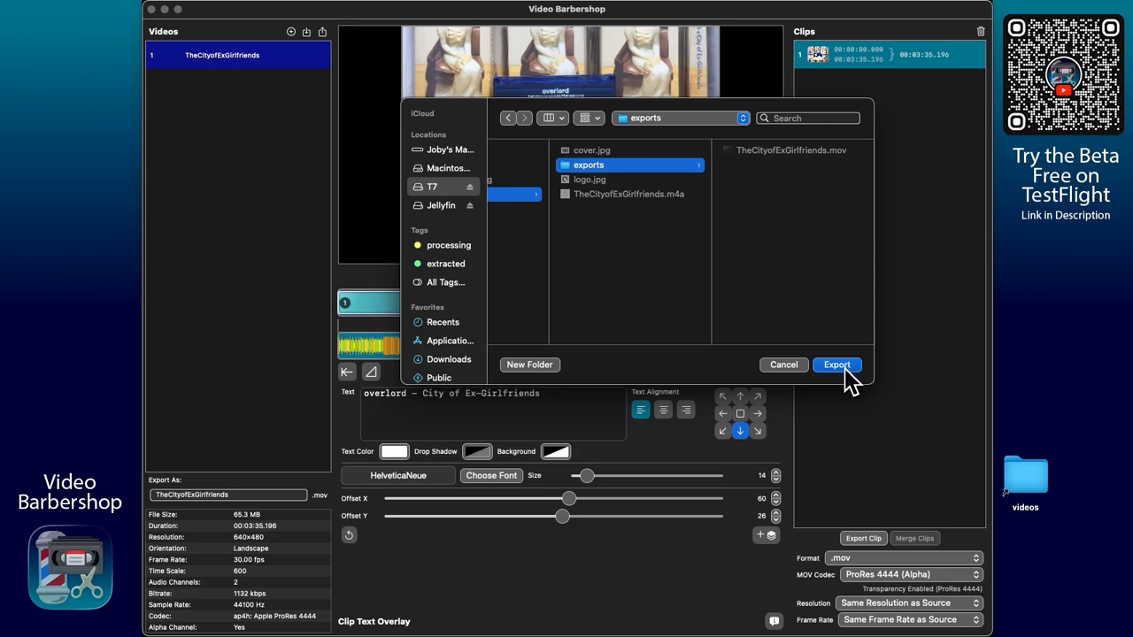
click(846, 367)
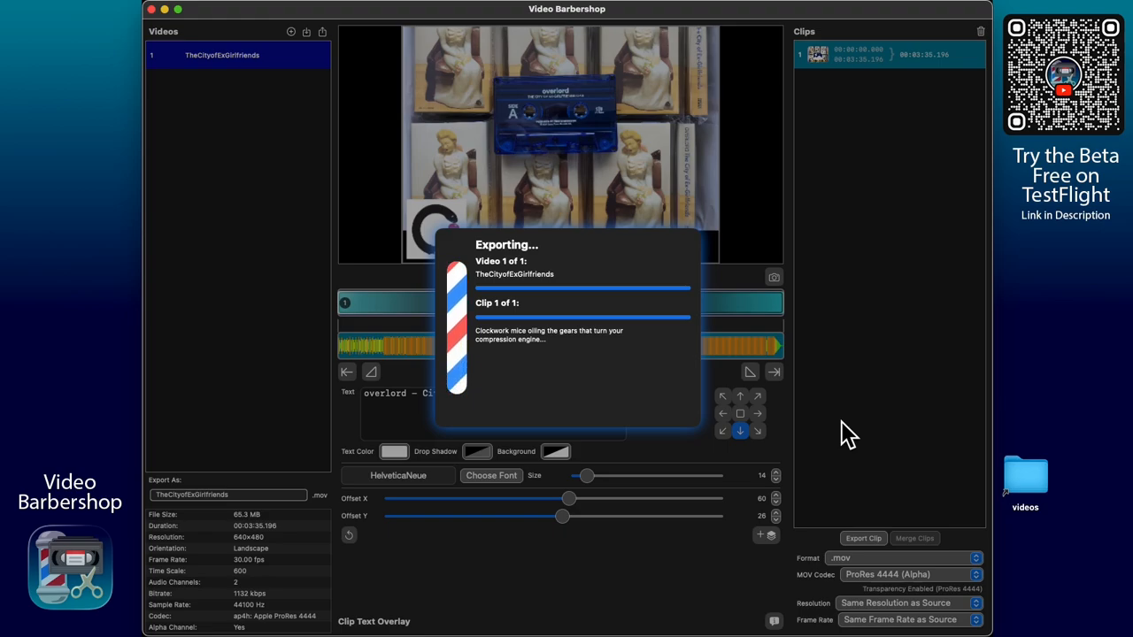
Open the exports folder inside videos in Finder and compare the file sizes of the two exported movies.
double_click(1023, 475)
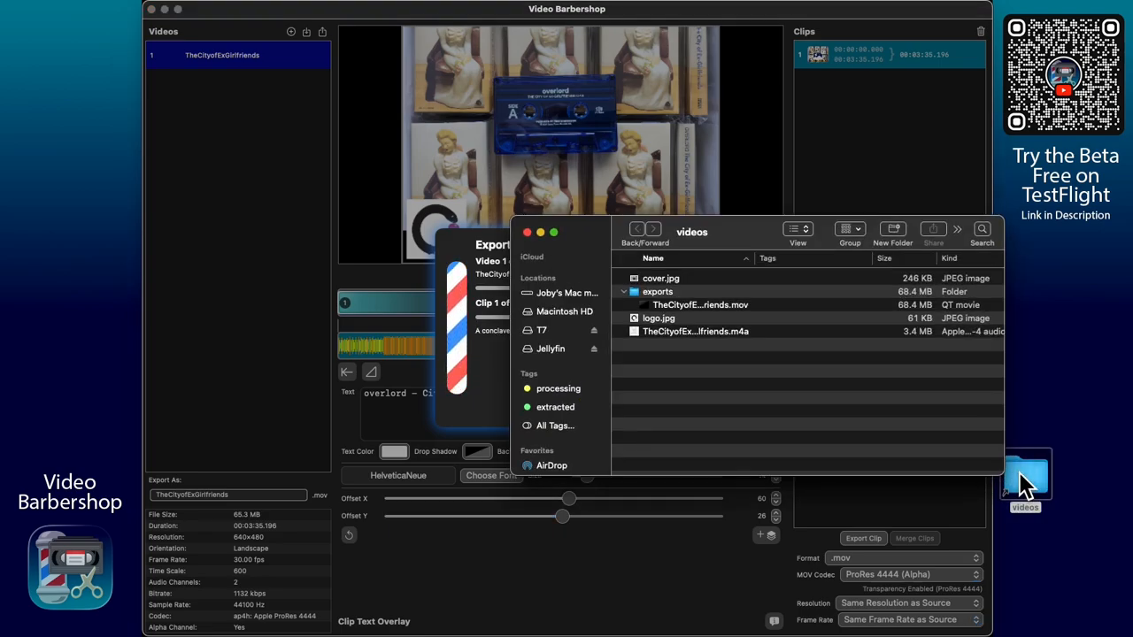
double_click(670, 295)
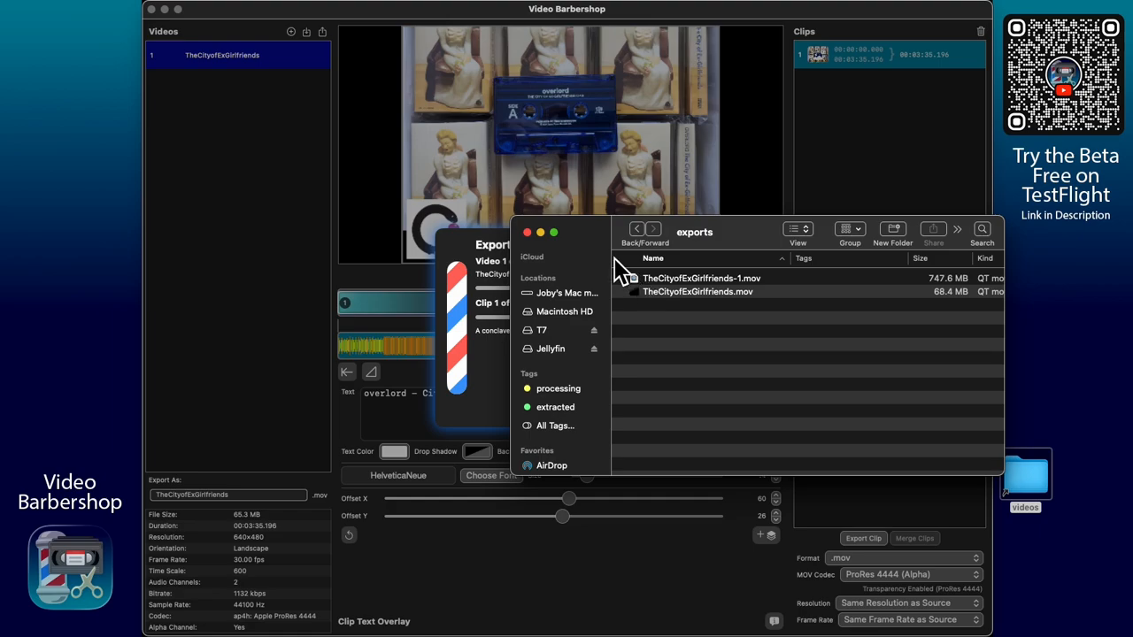
drag(599, 238, 654, 254)
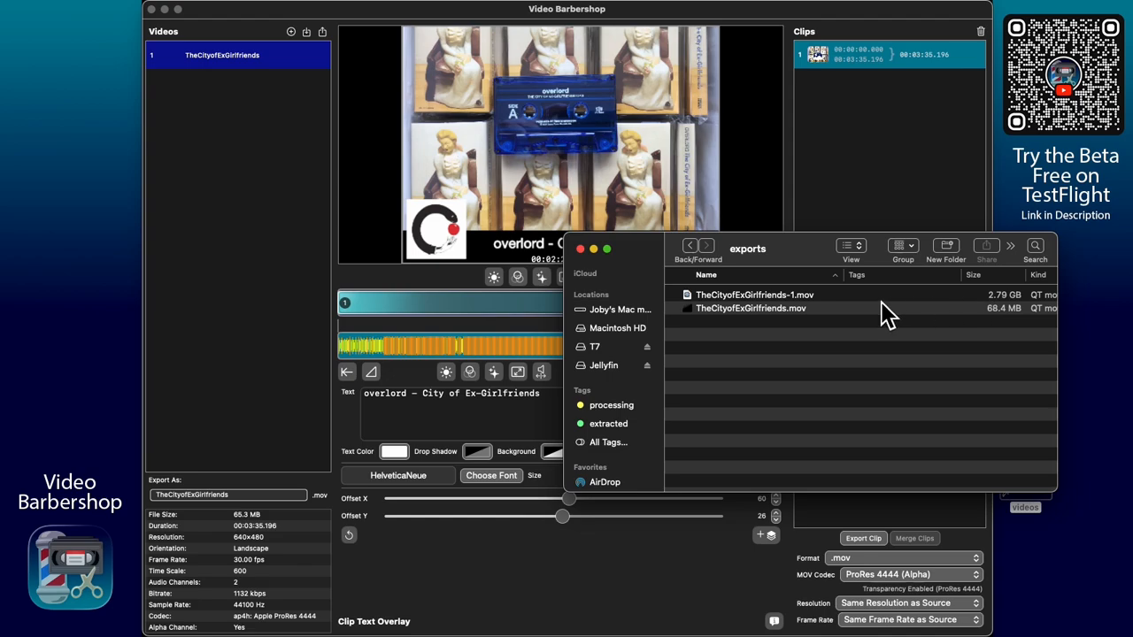
click(779, 299)
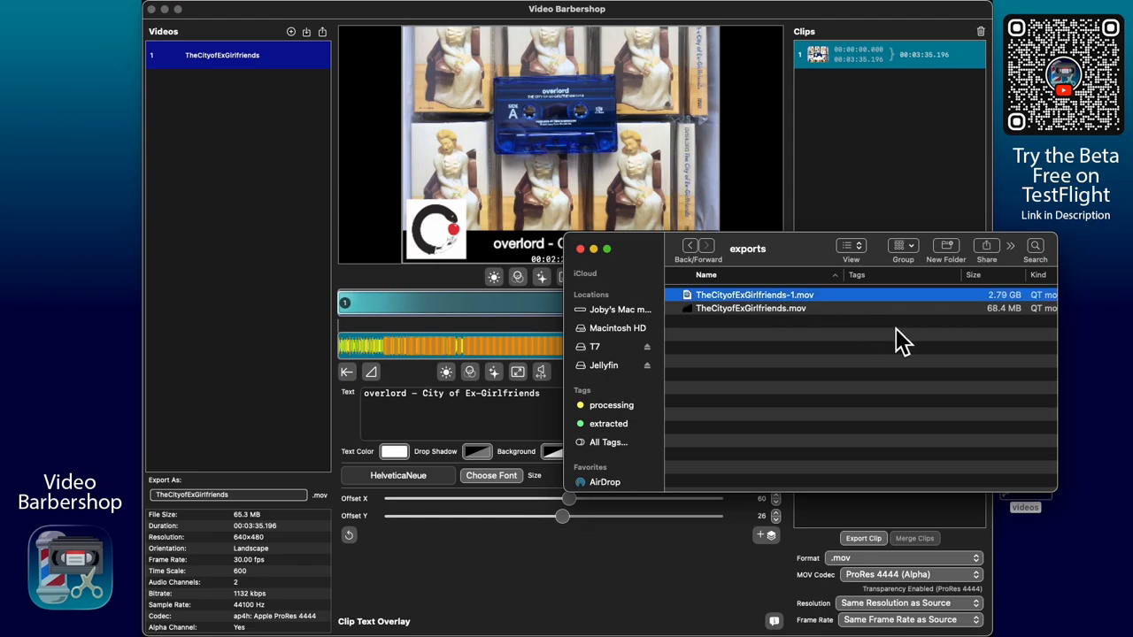
click(782, 345)
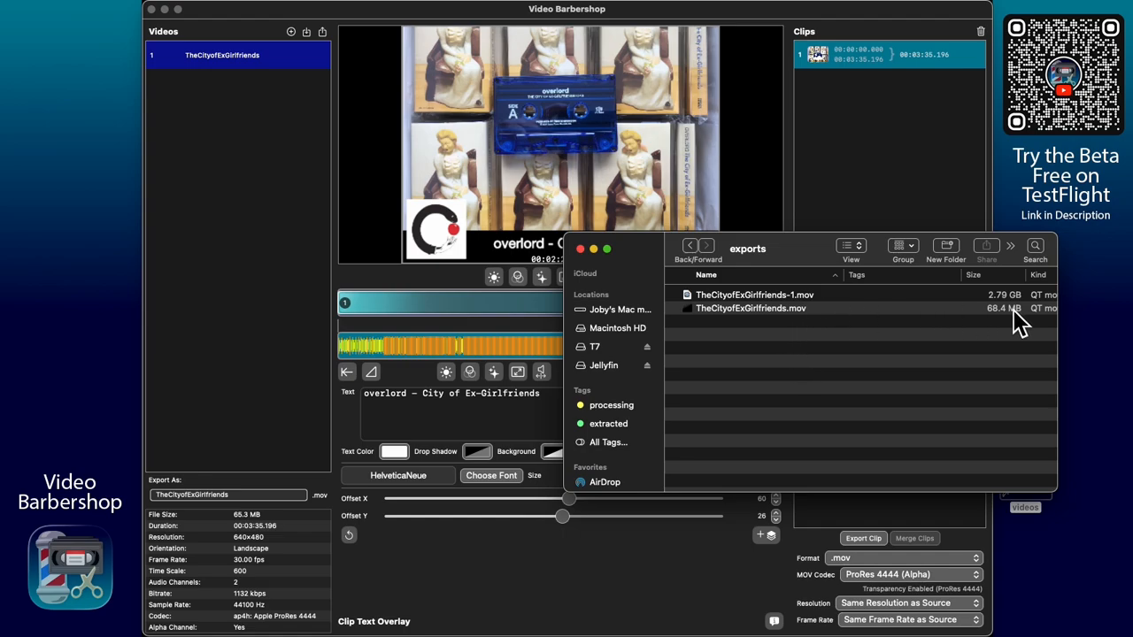
Preview TheCityofExGirlfriends-1.mov with Quick Look, and close the preview and the Finder window.
click(765, 300)
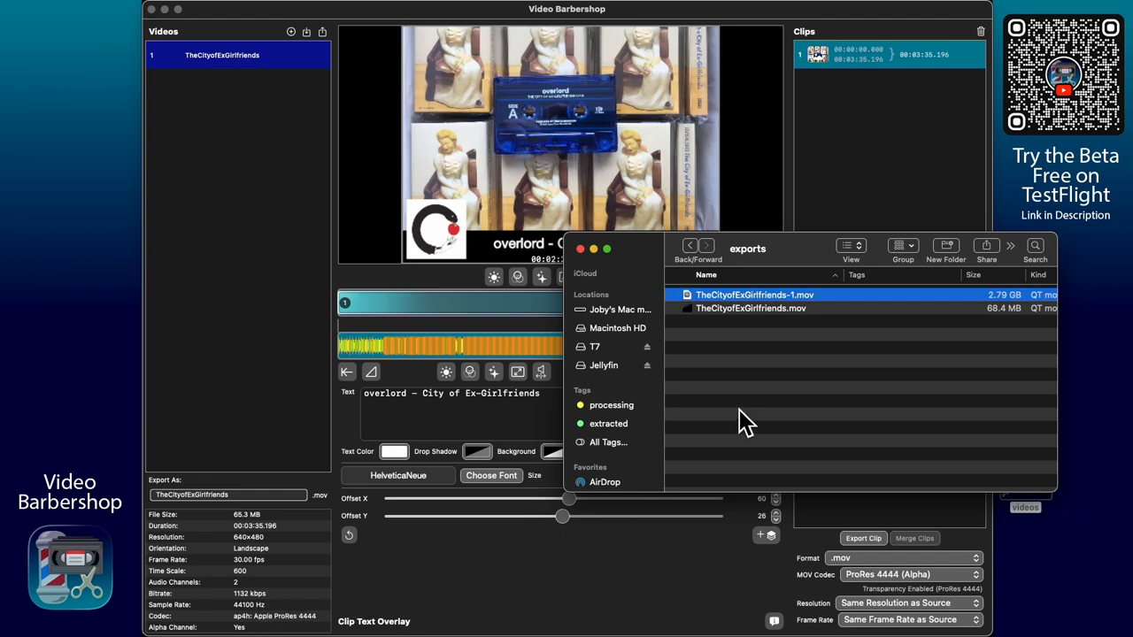
click(765, 349)
click(770, 296)
key(space)
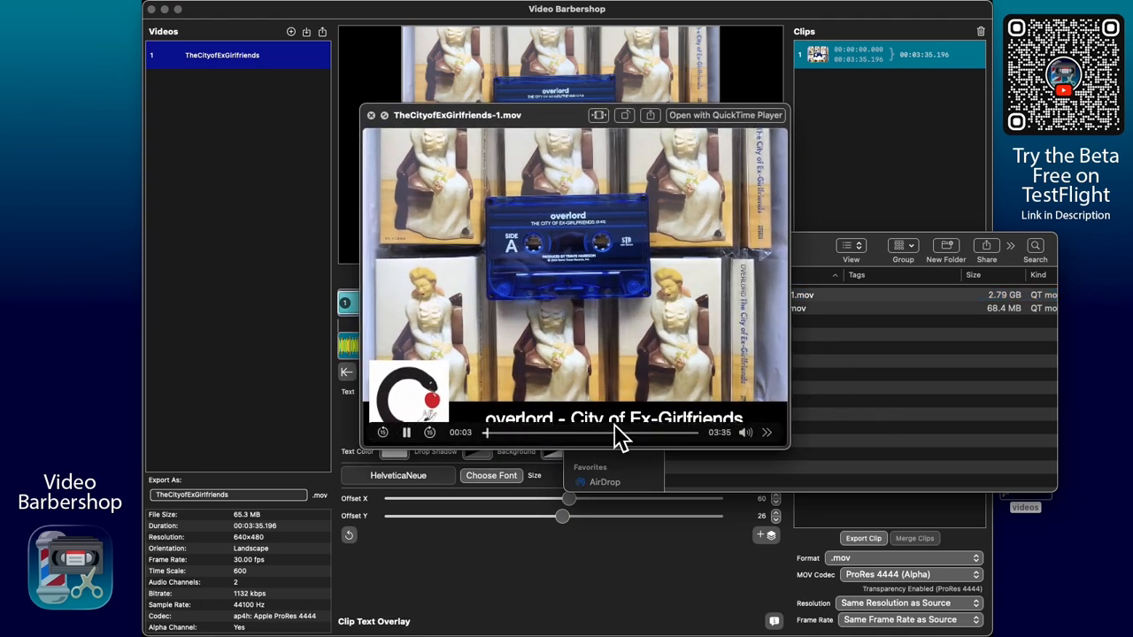
click(371, 115)
click(754, 350)
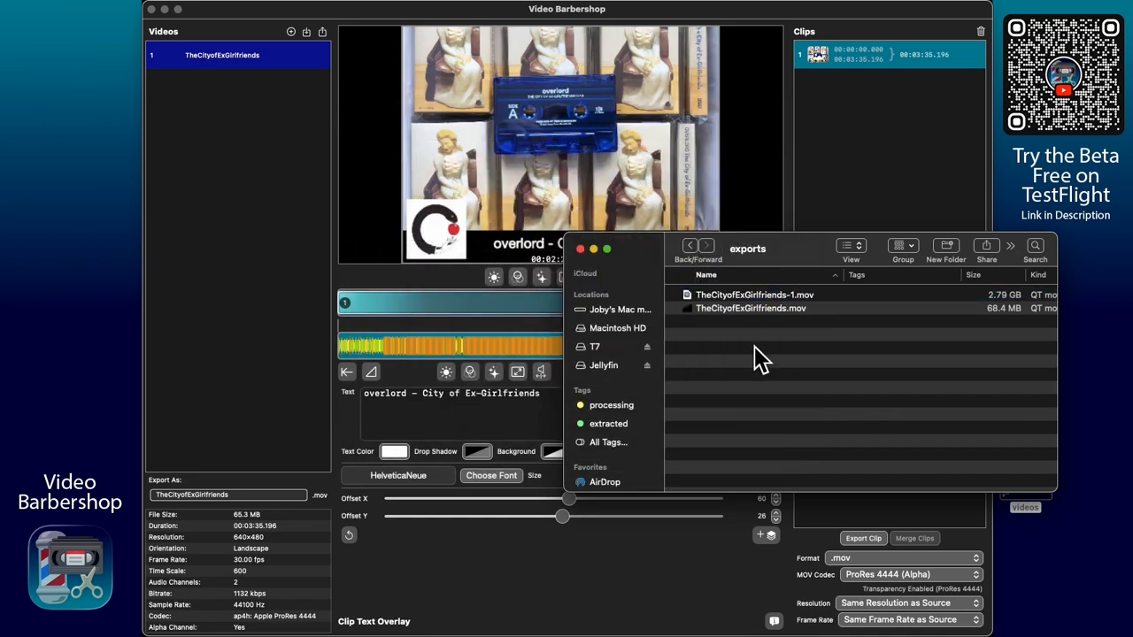
click(583, 250)
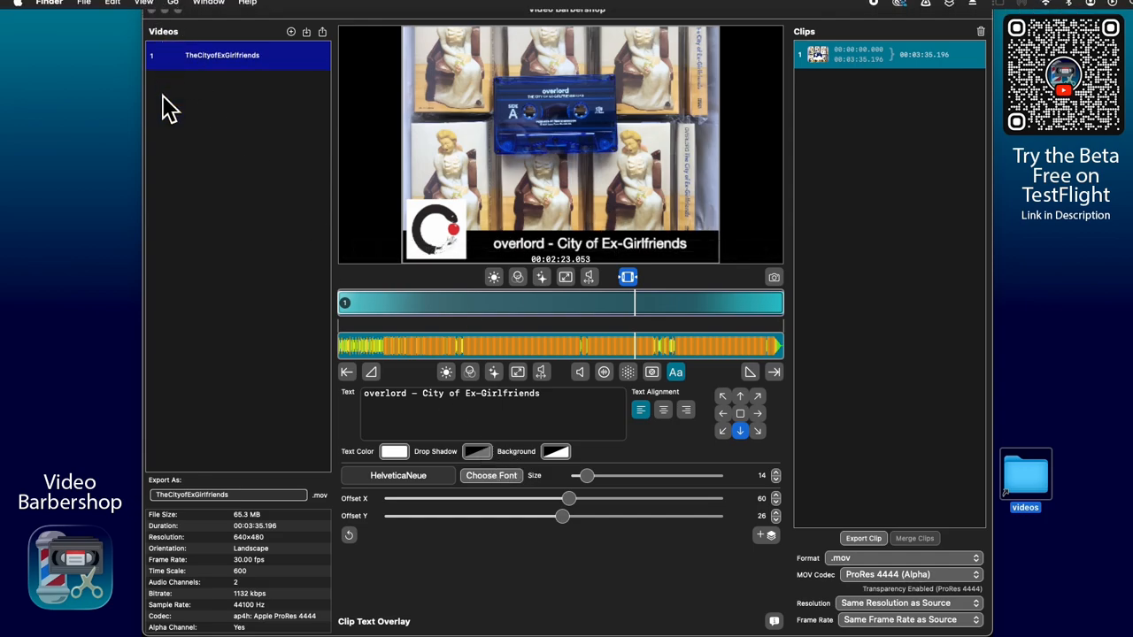
Start a video-to-audio file conversion in Video Barbershop with TheCityofExGirlfriends-1.mov from the exports folder as the source.
click(133, 7)
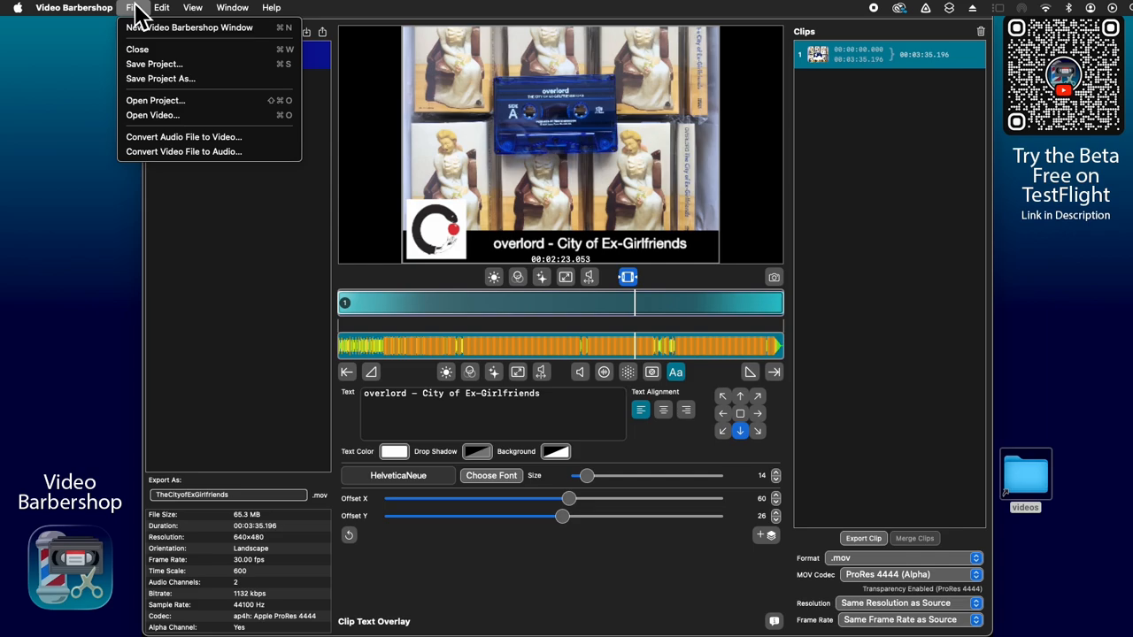
click(228, 156)
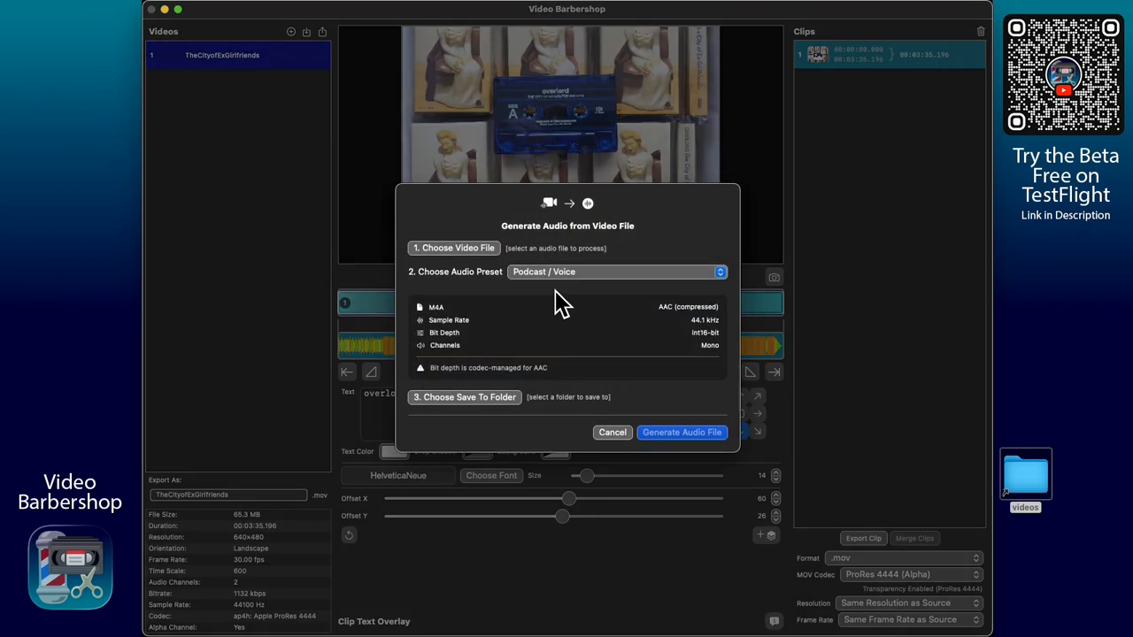
click(487, 249)
click(734, 153)
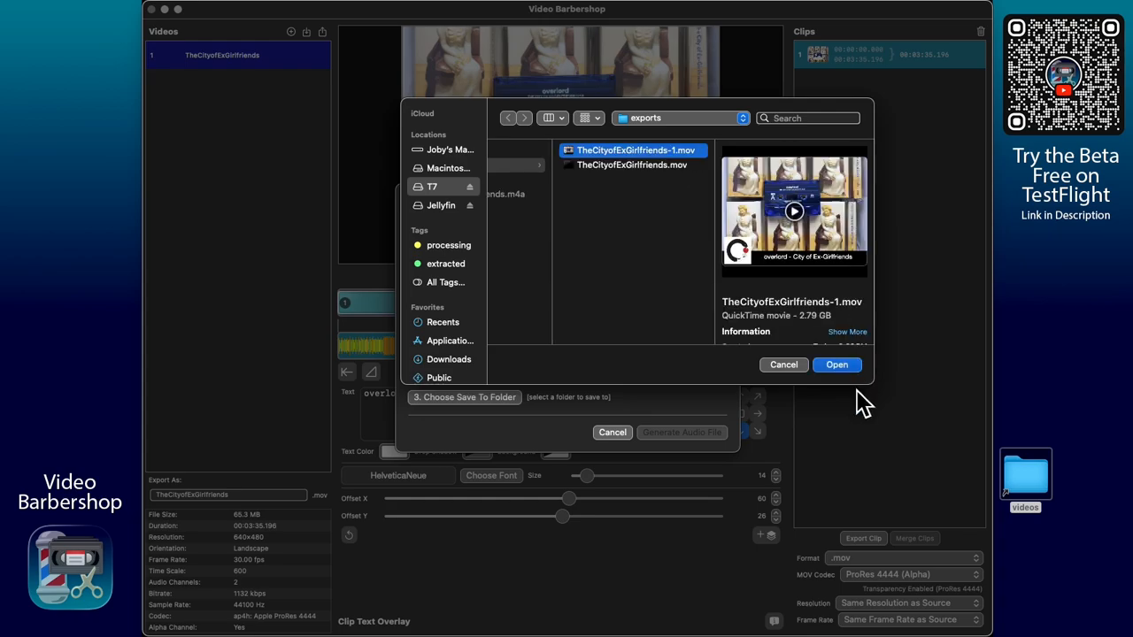
click(837, 365)
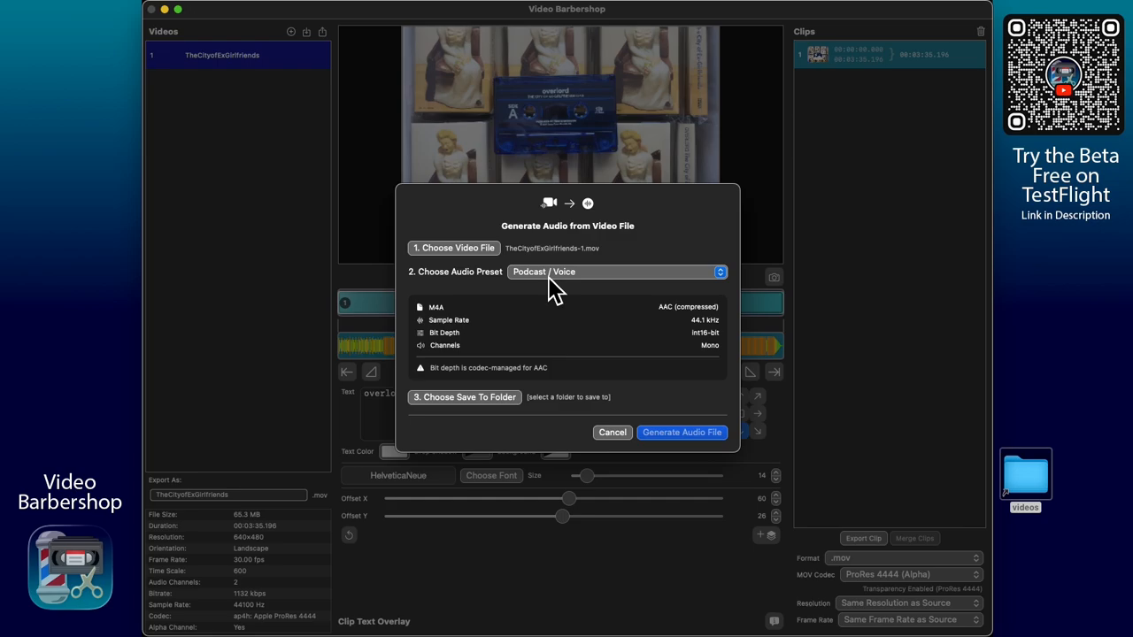
Choose the Custom audio preset for the conversion and set its format to CAF.
click(575, 291)
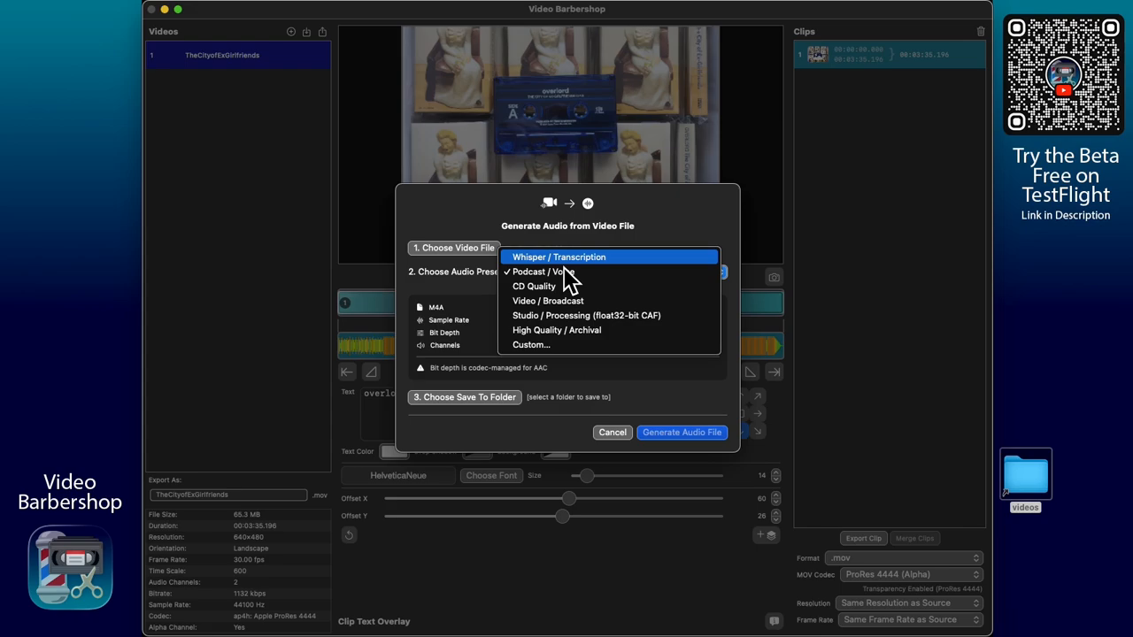
click(549, 346)
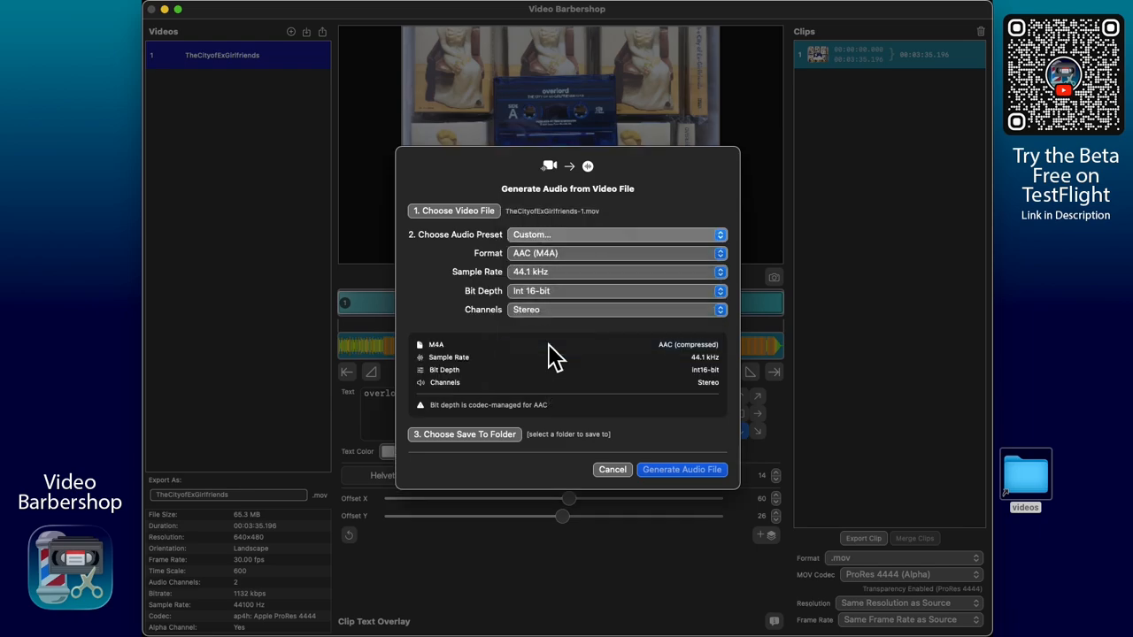
click(557, 254)
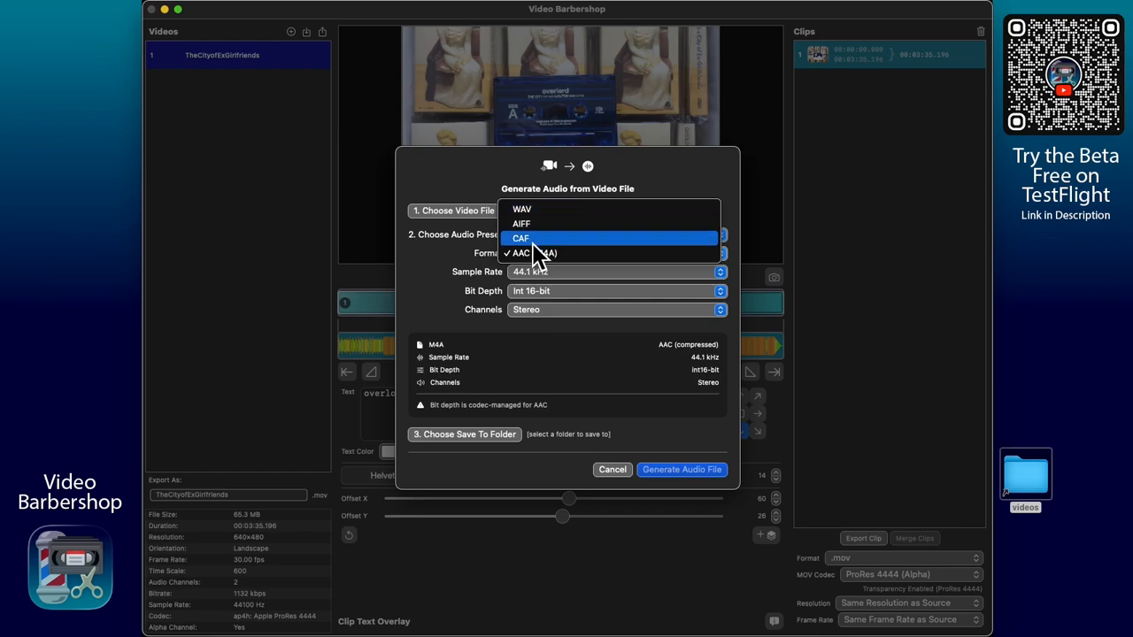
click(553, 244)
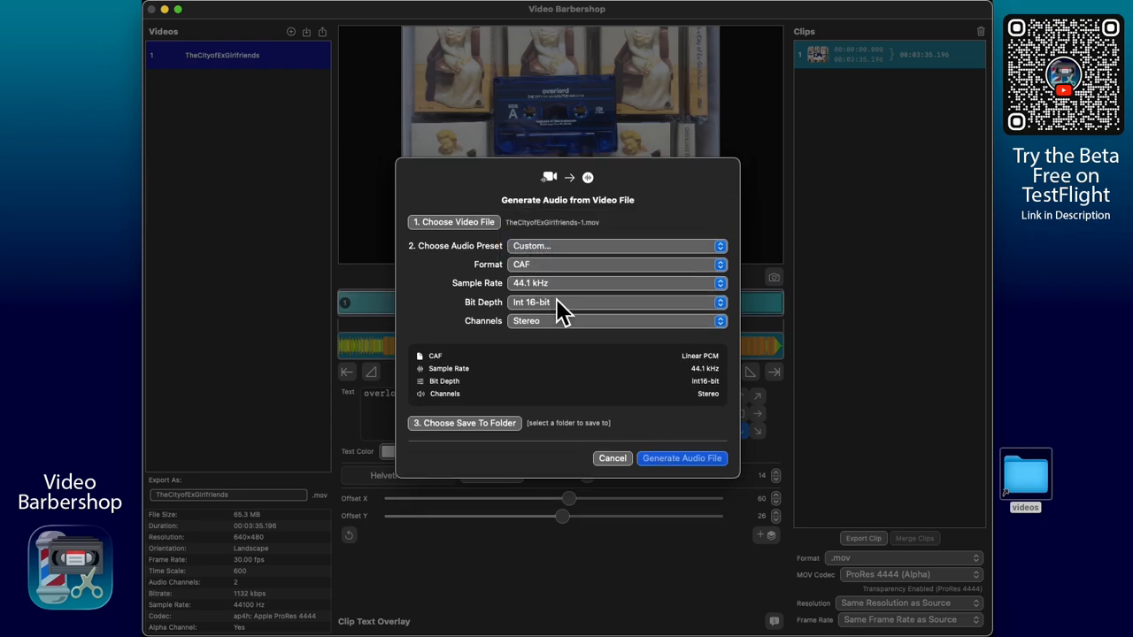
Review the available channel, bit depth and sample rate options for the custom audio preset.
click(549, 328)
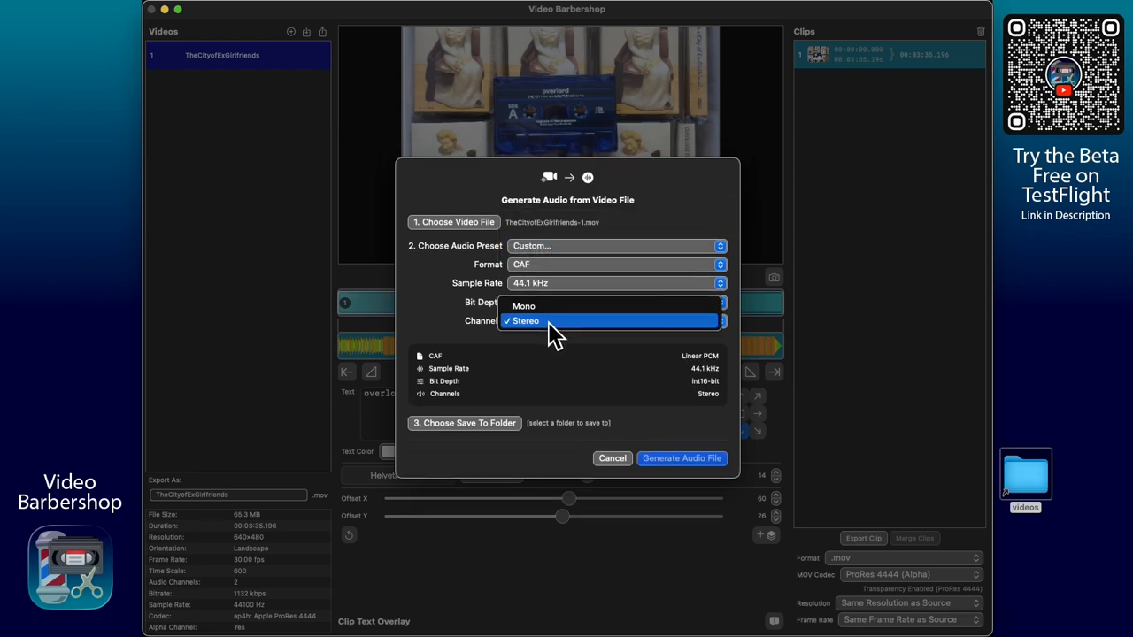
click(552, 329)
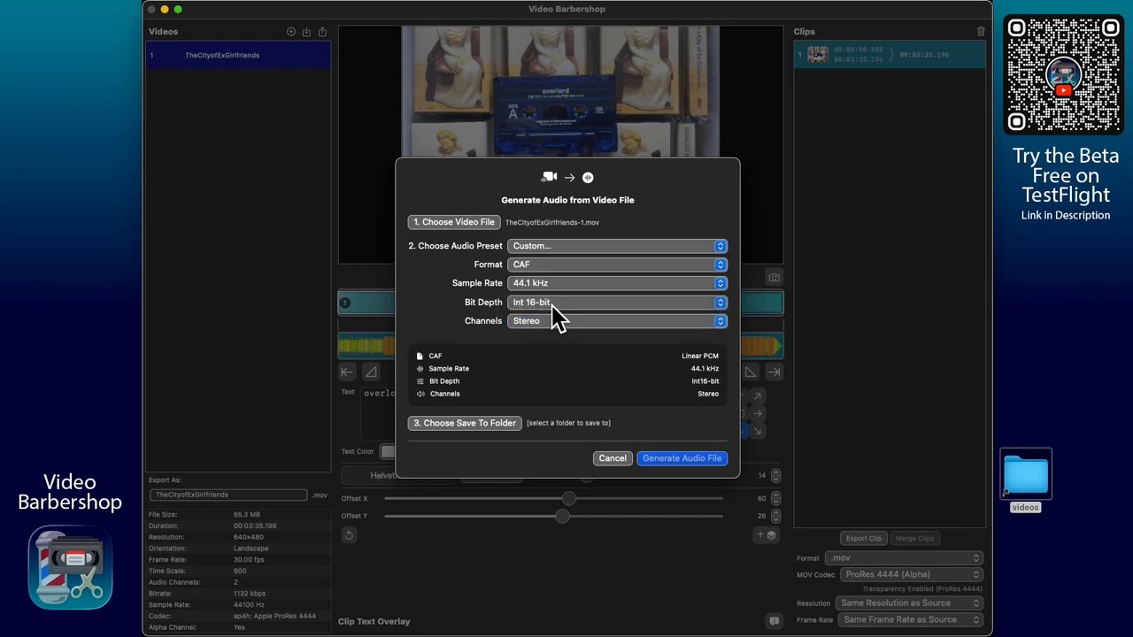
click(555, 306)
click(560, 308)
click(558, 288)
click(558, 288)
Change the audio preset of the conversion to Whisper / Transcription.
click(545, 250)
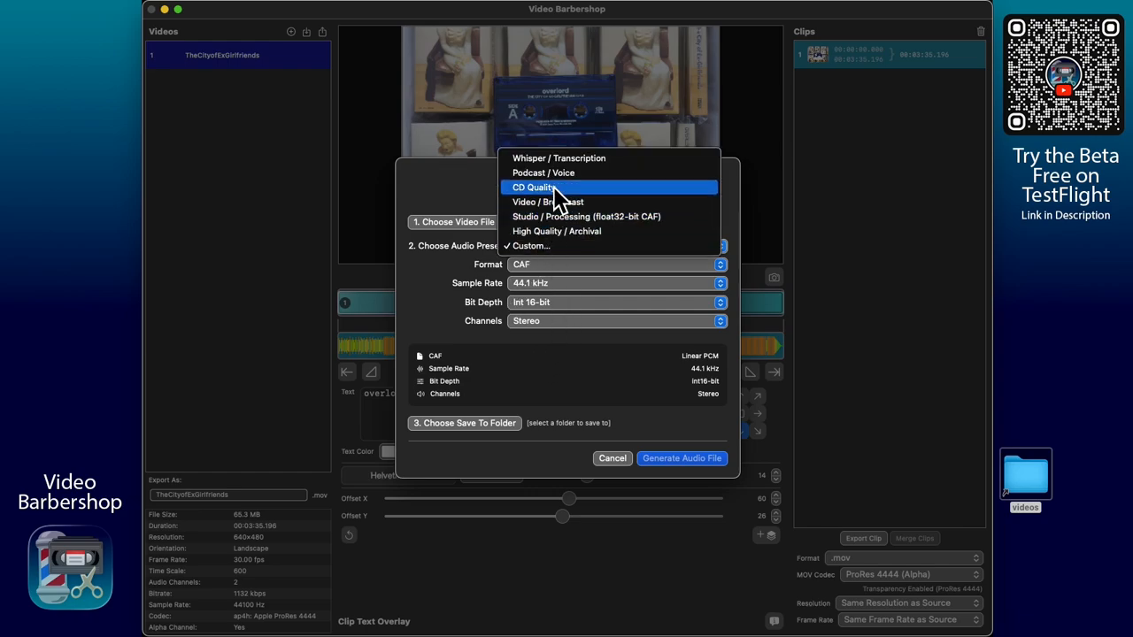
click(571, 158)
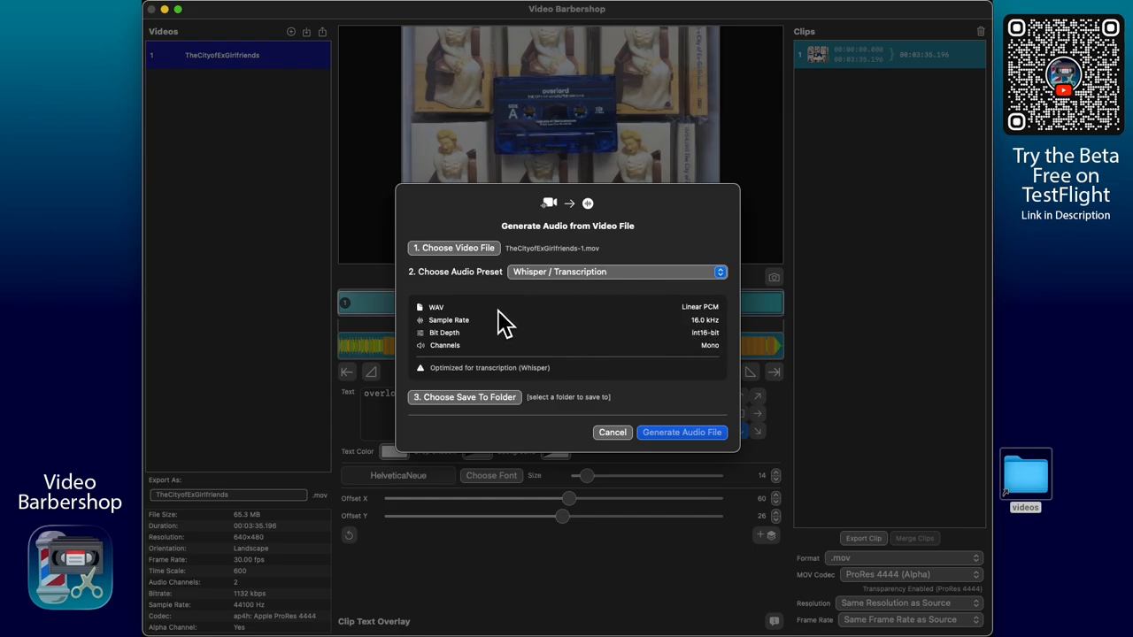
click(555, 276)
click(555, 275)
Choose the exports folder inside videos as the save location and generate the audio file.
click(494, 400)
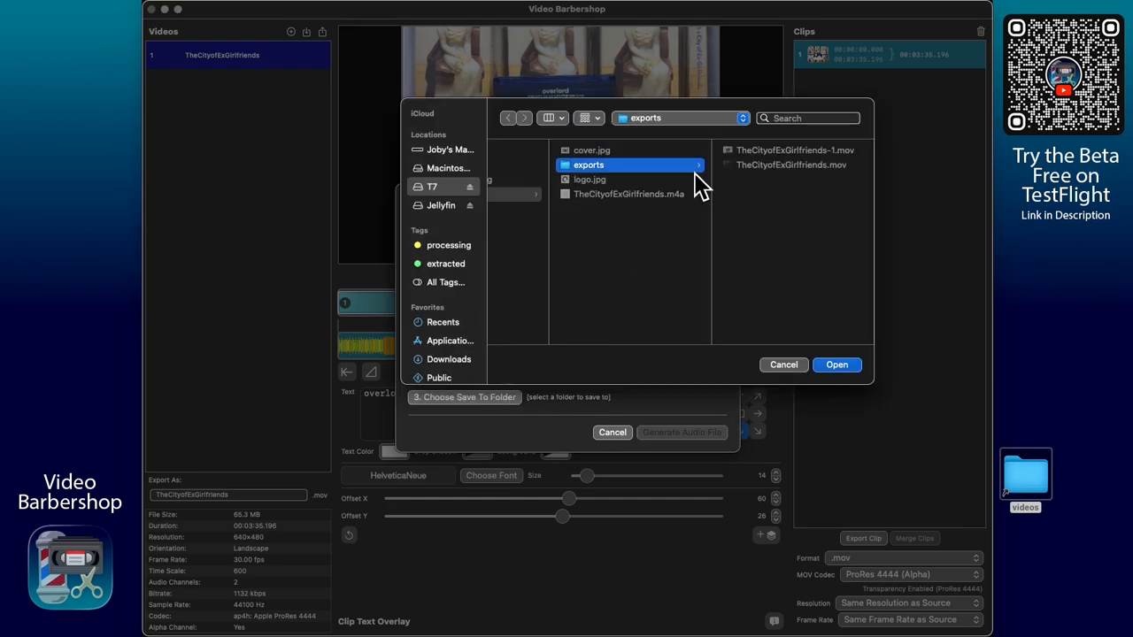
click(837, 366)
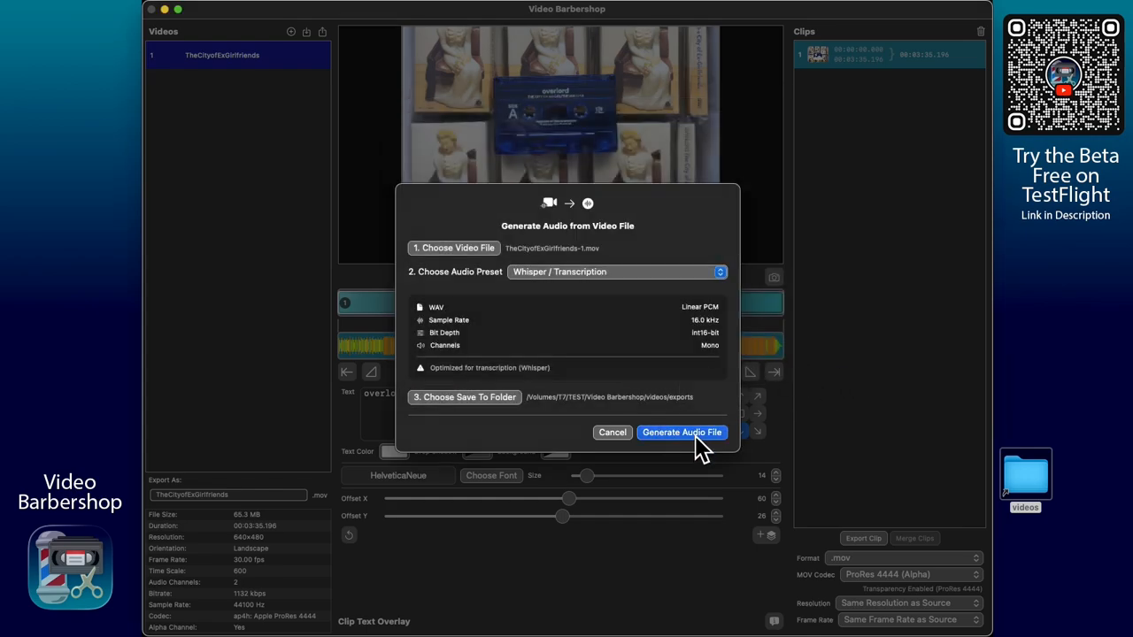
click(694, 435)
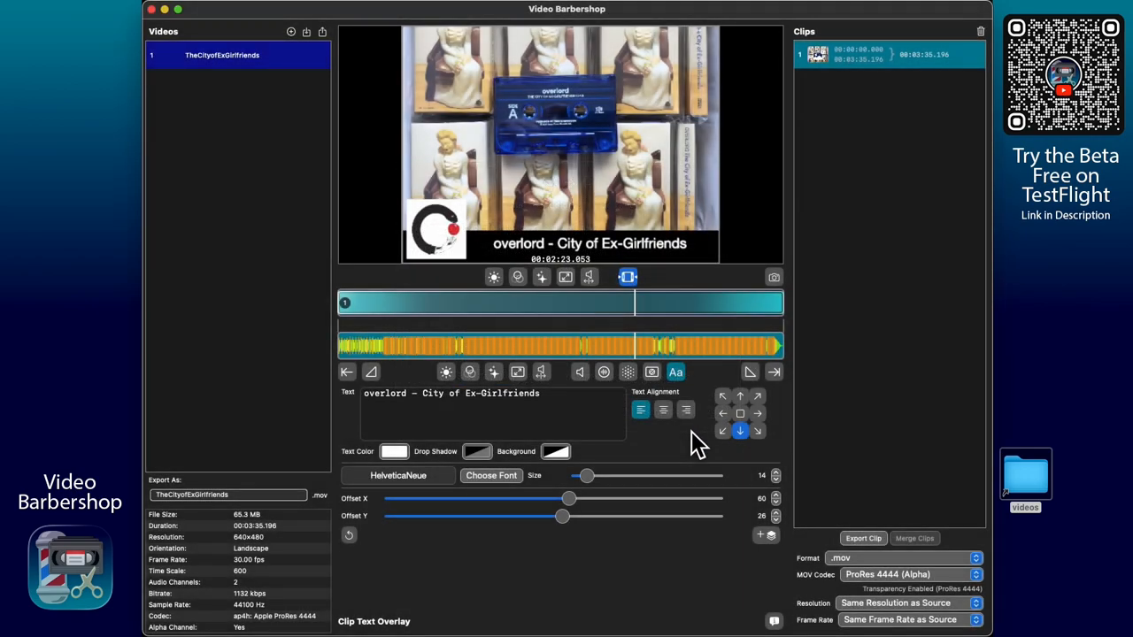
Open the videos folder in Finder and play TheCityofExGirlfriends-1.wav briefly in a Quick Look preview.
double_click(1050, 478)
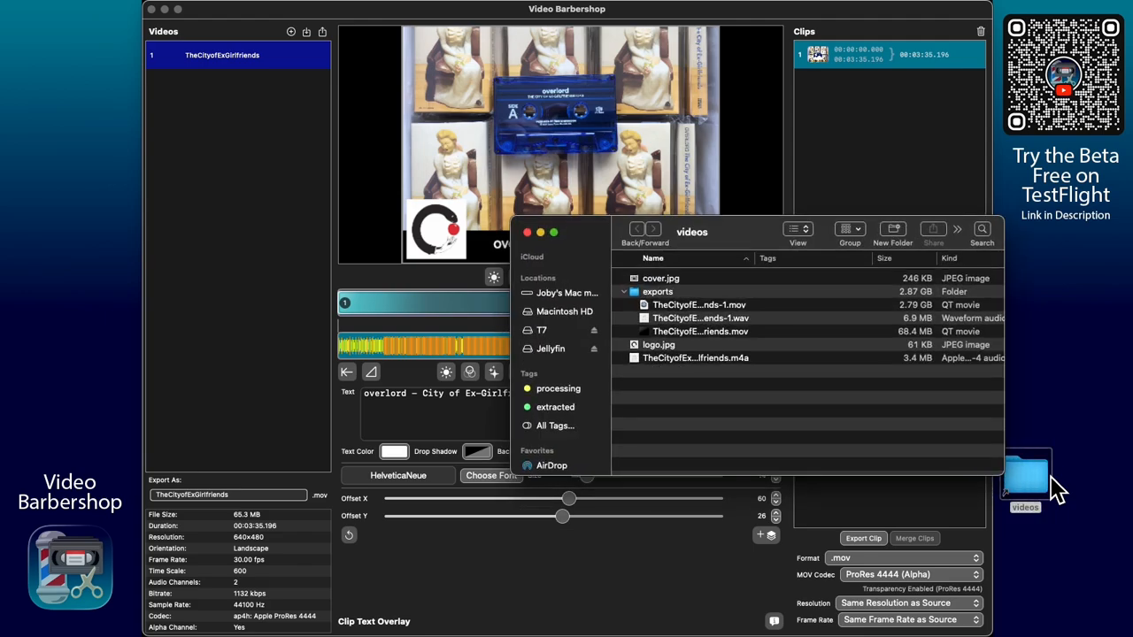
click(753, 320)
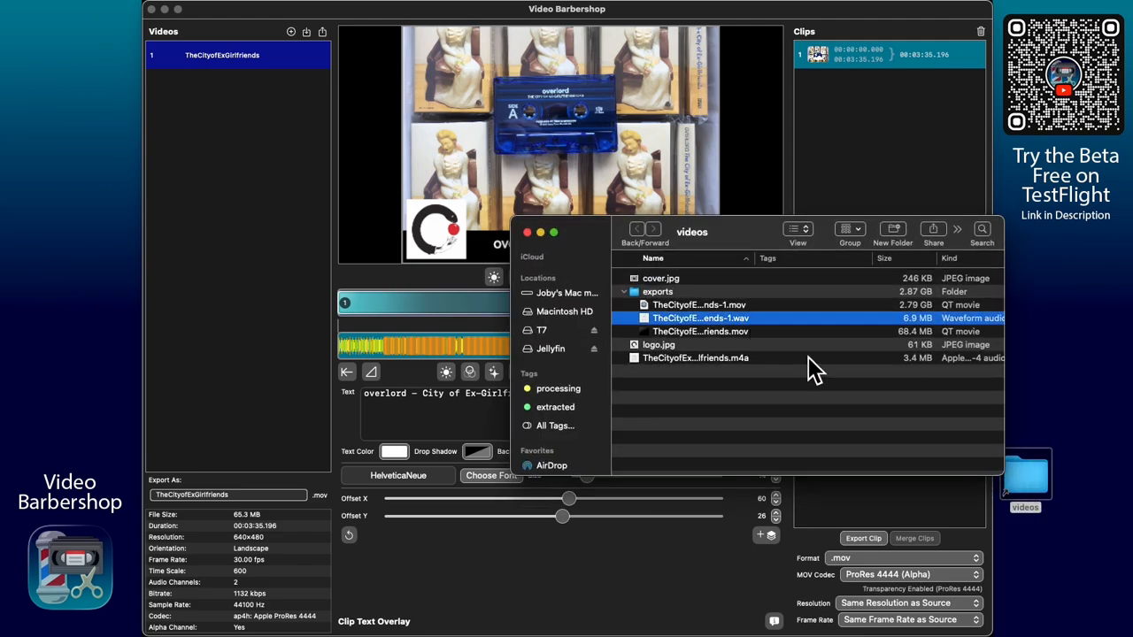
key(space)
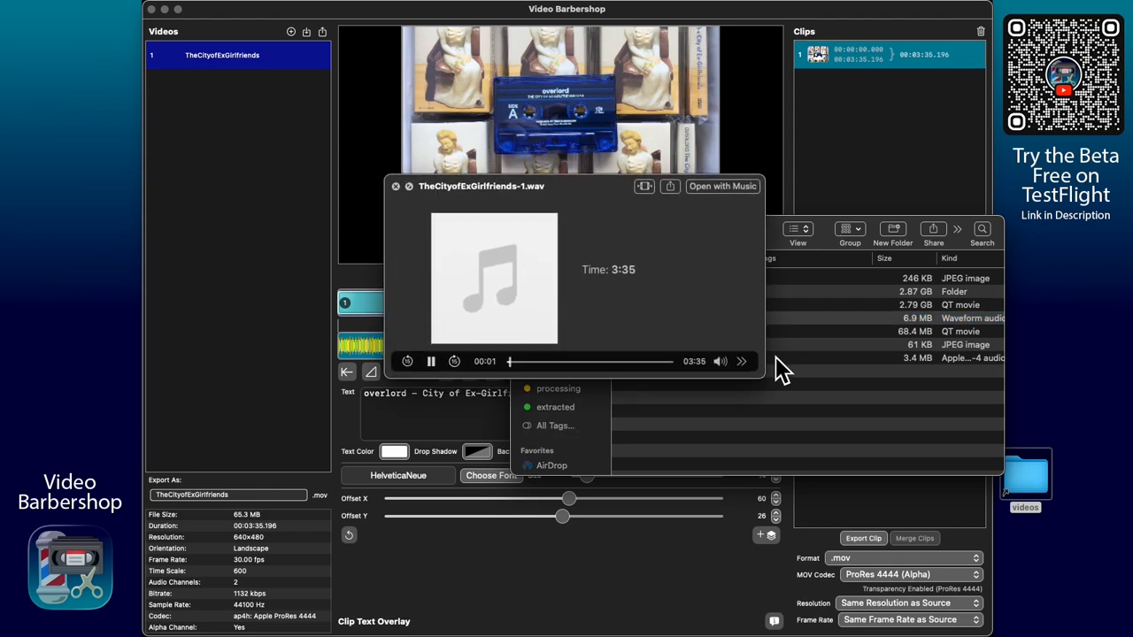
key(space)
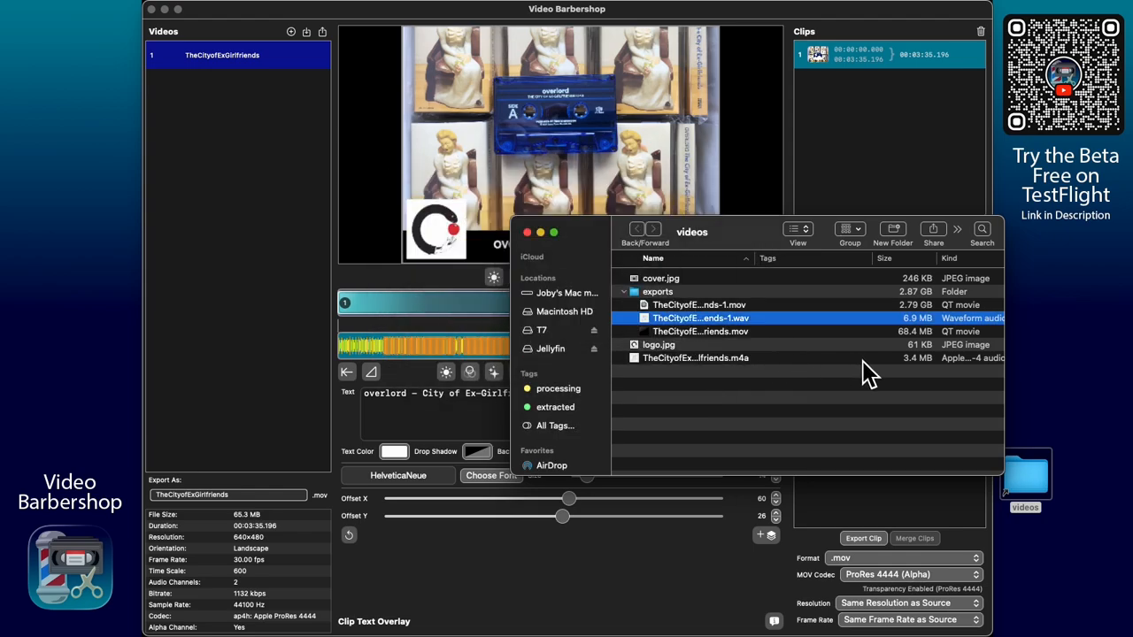
Compare the file sizes of the original M4A and the generated WAV, and close the Finder window.
click(733, 361)
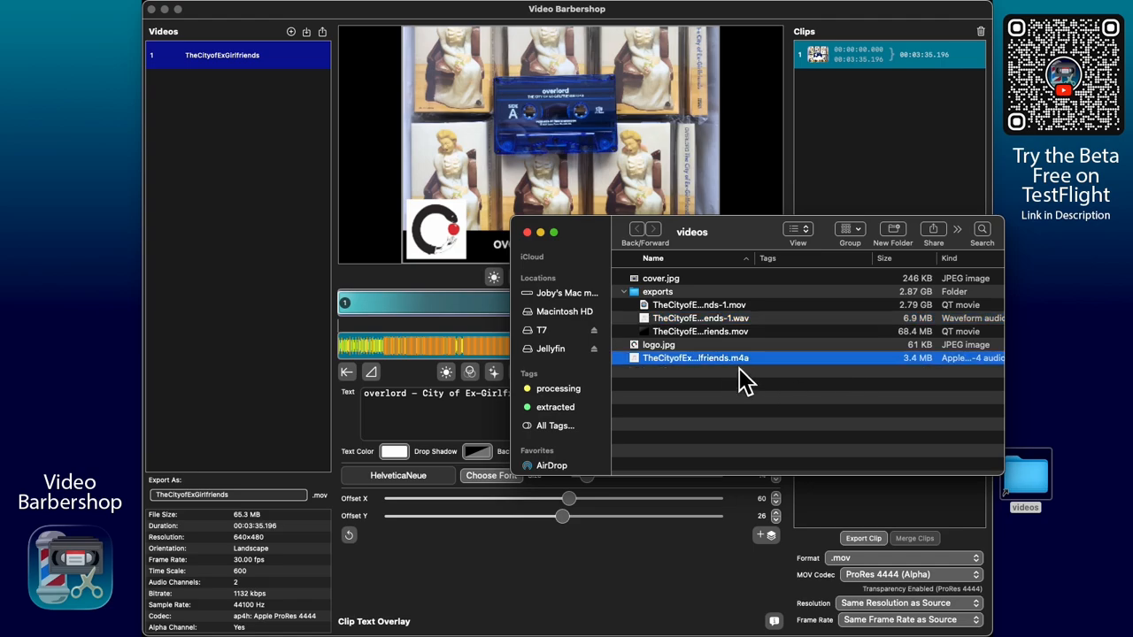
click(744, 319)
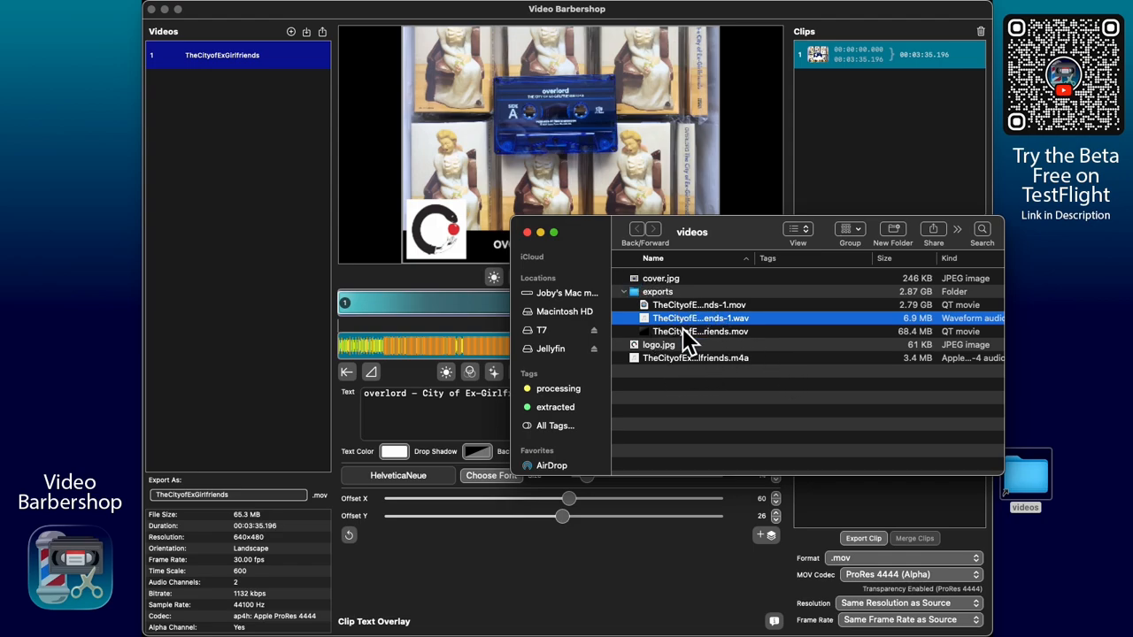
click(529, 234)
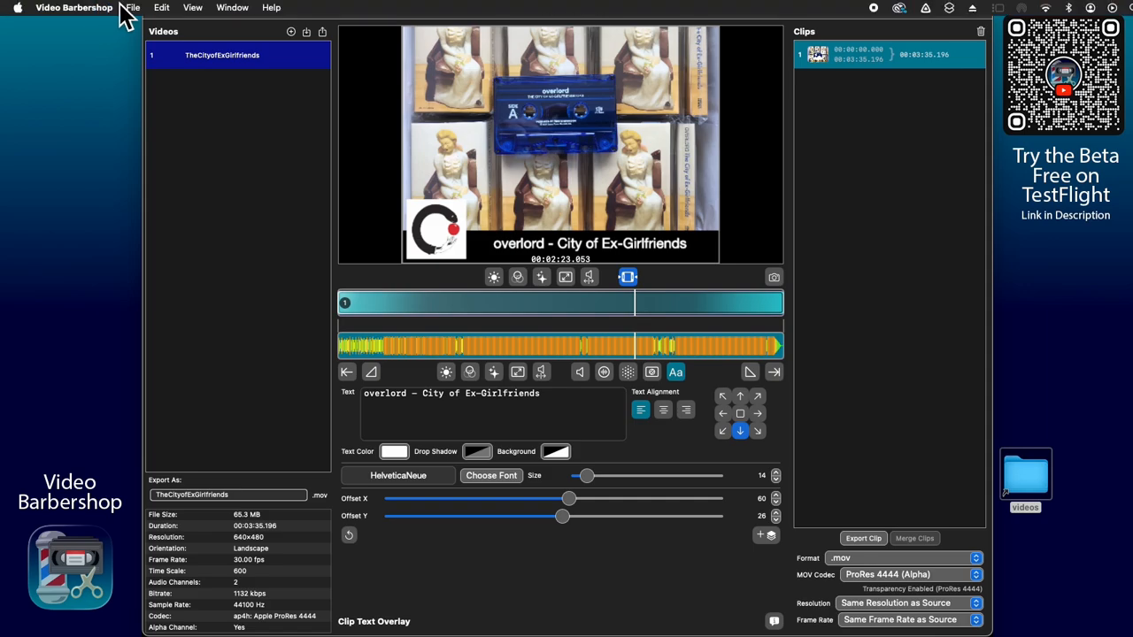
click(131, 9)
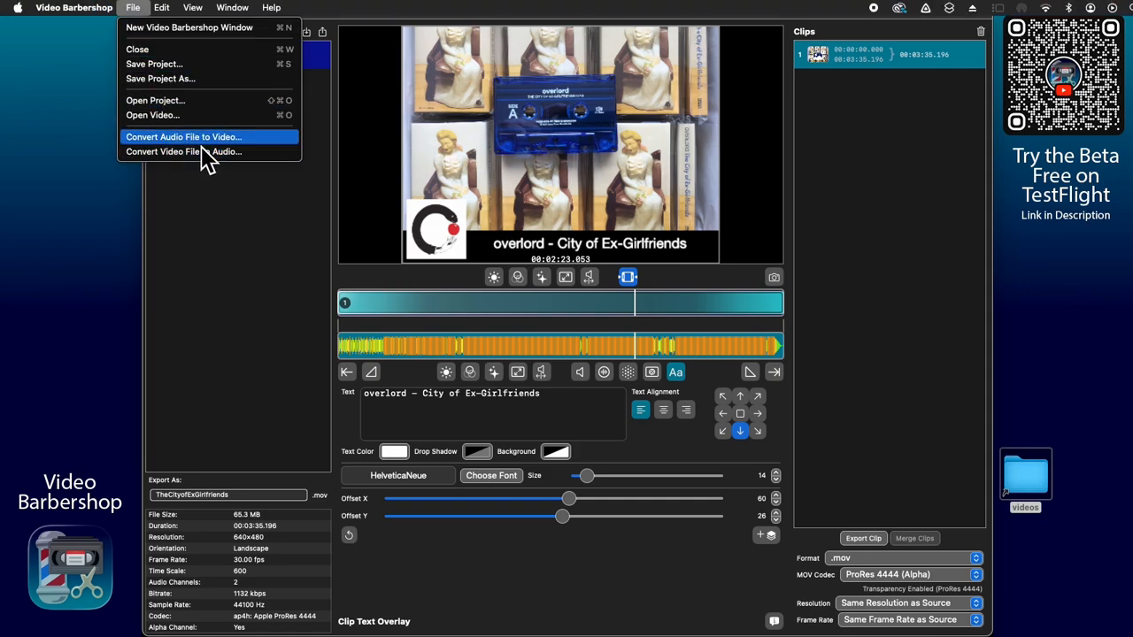
click(252, 233)
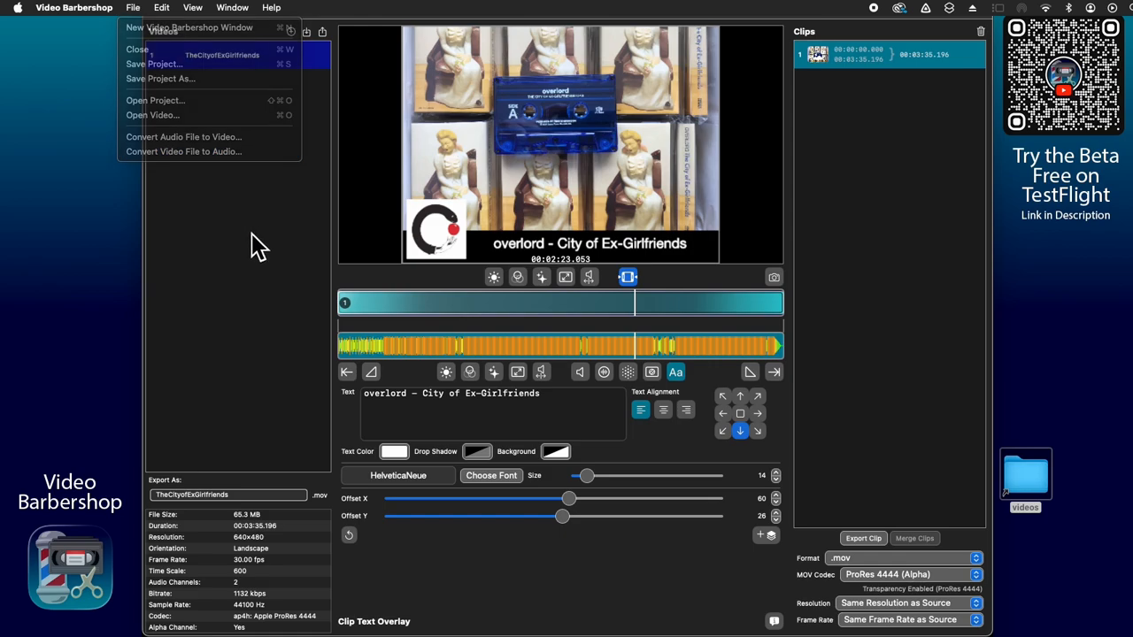